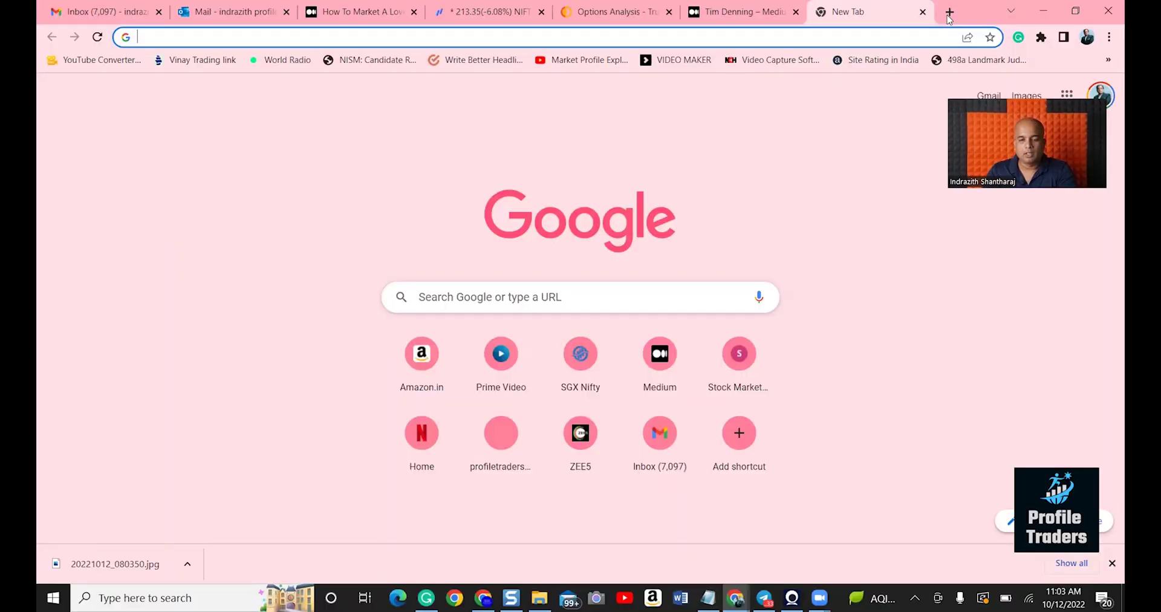
Search for fnotrader and open the site's BANKNIFTY Option Chain Charts page
click(812, 38)
text(fno)
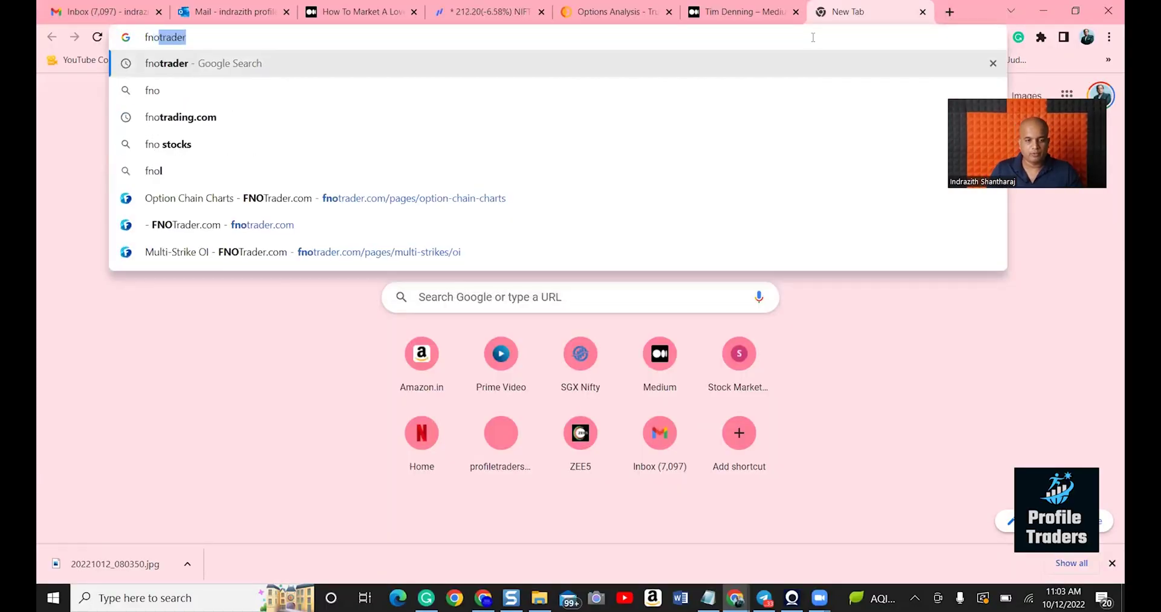
key(Return)
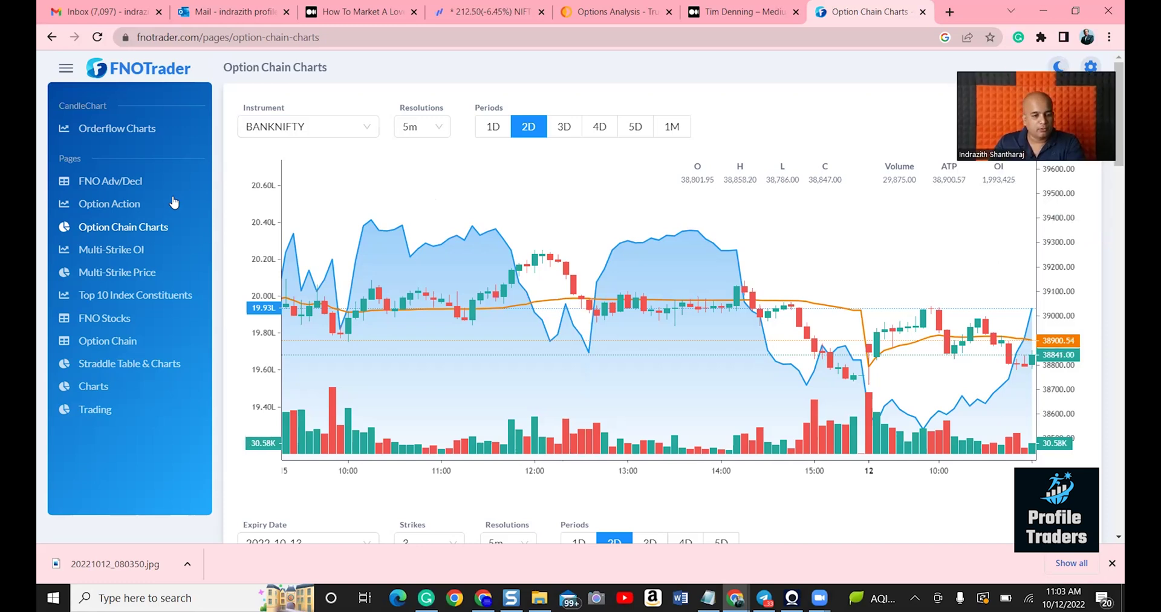
Show the Multi-Strike OI chart at 3m then 5m resolution, then open Multi-Strike Price
click(114, 255)
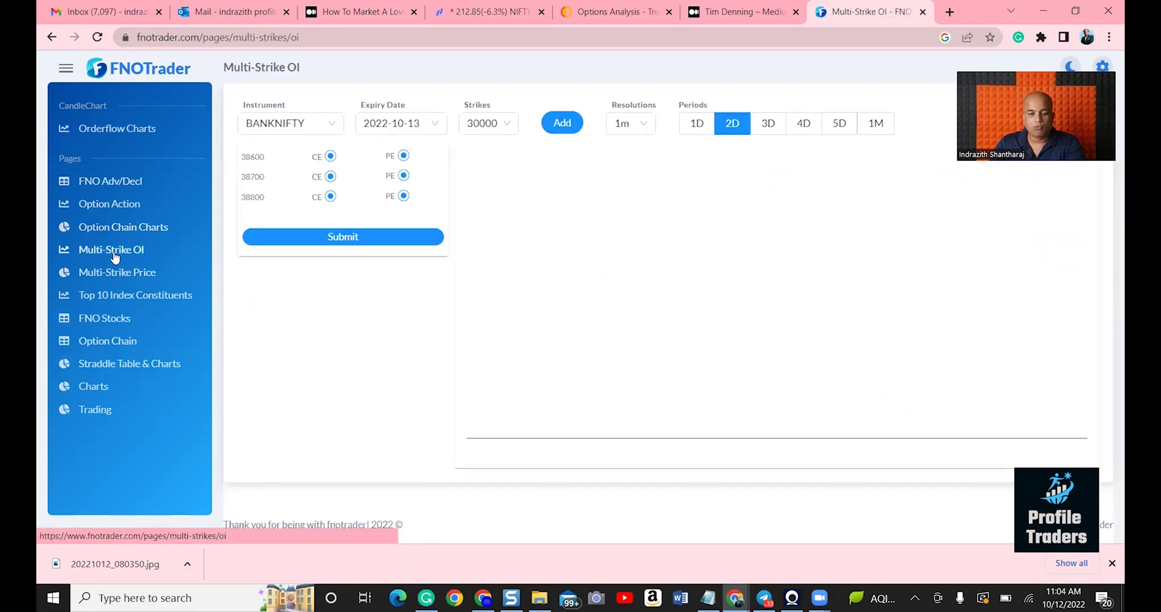
mouse_move(959, 309)
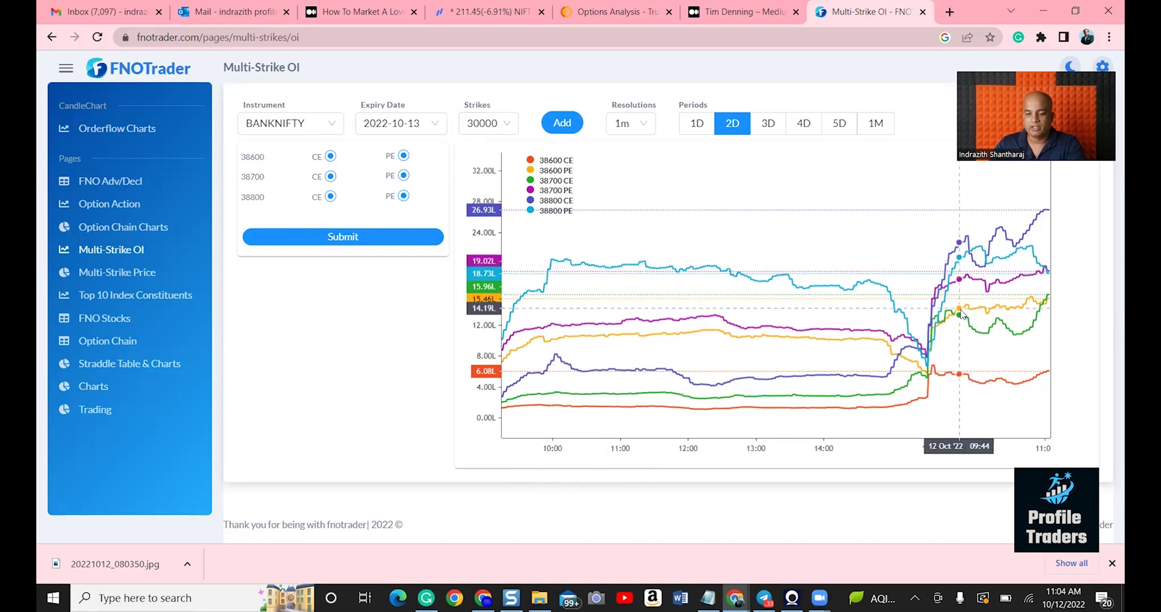
click(642, 126)
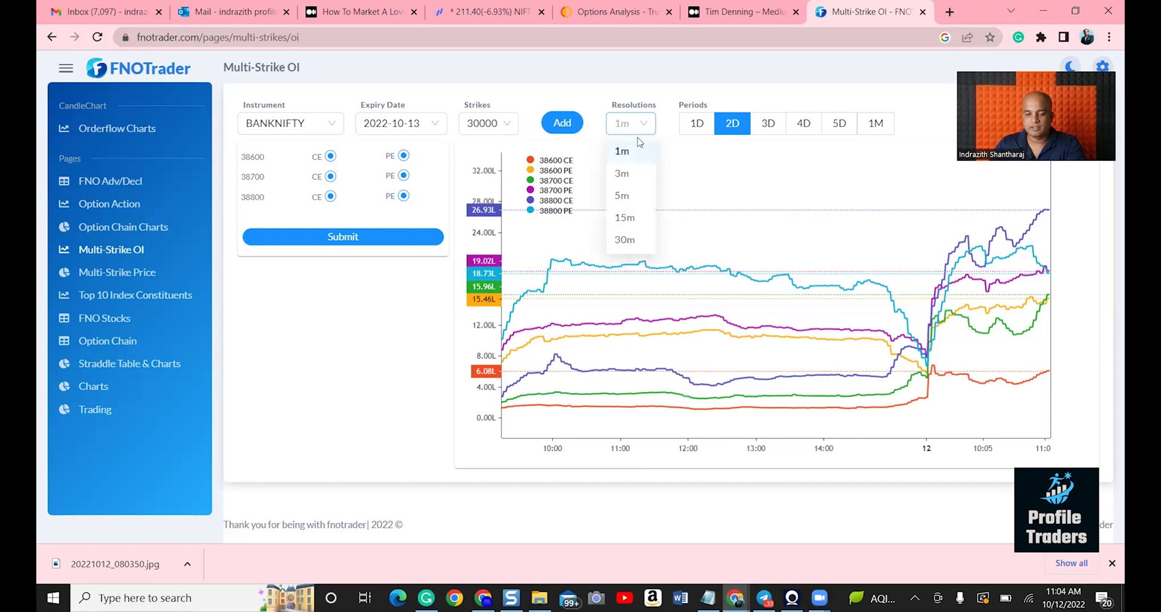
click(629, 172)
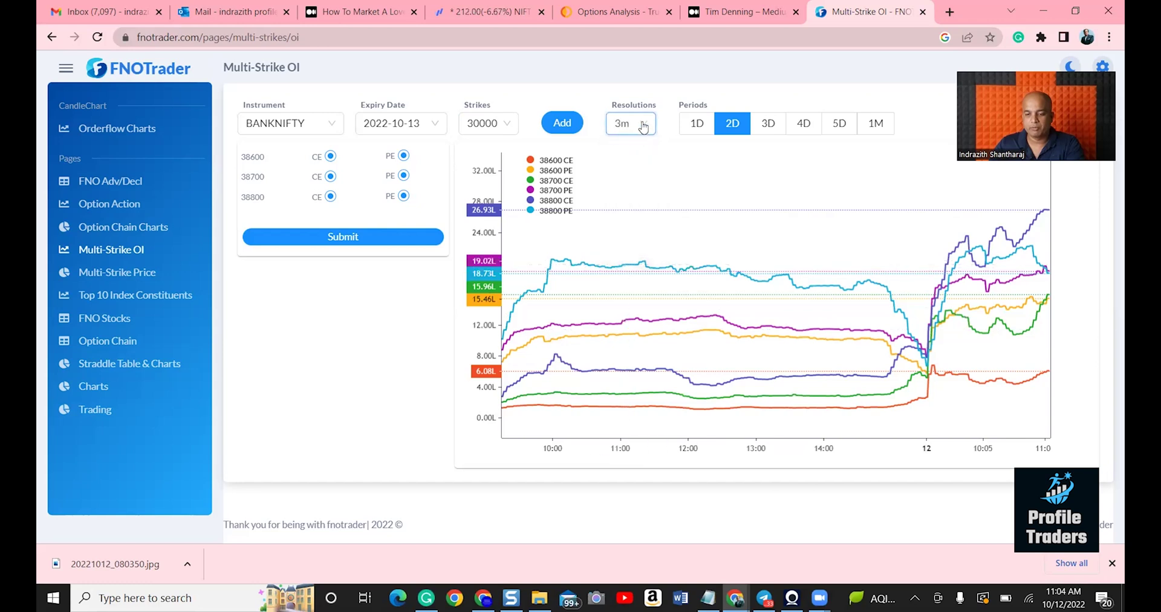
click(642, 126)
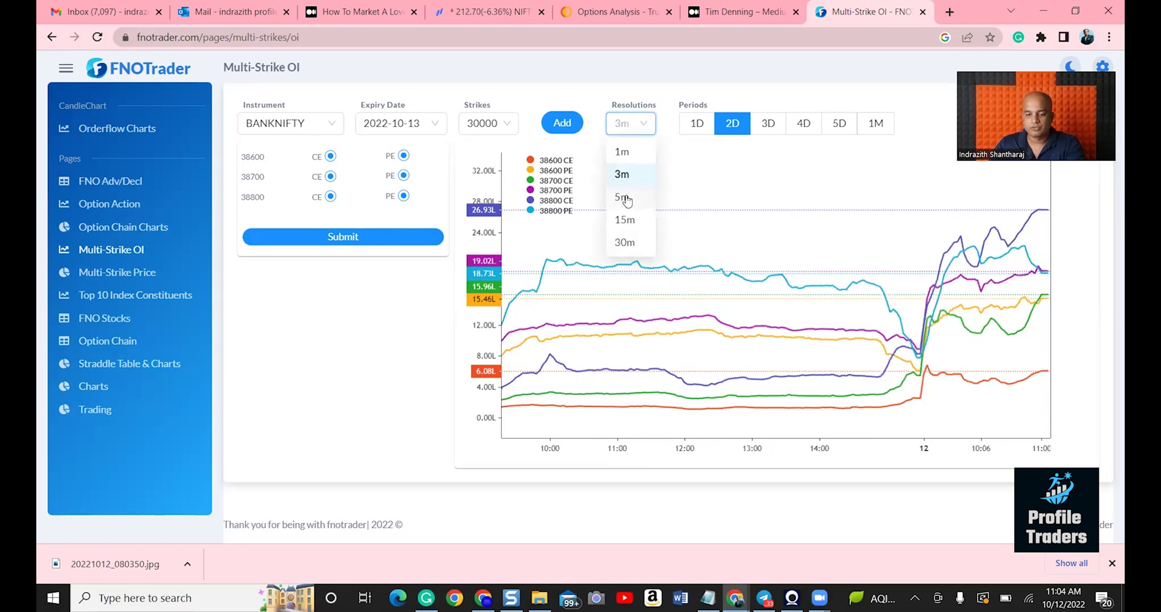
click(625, 198)
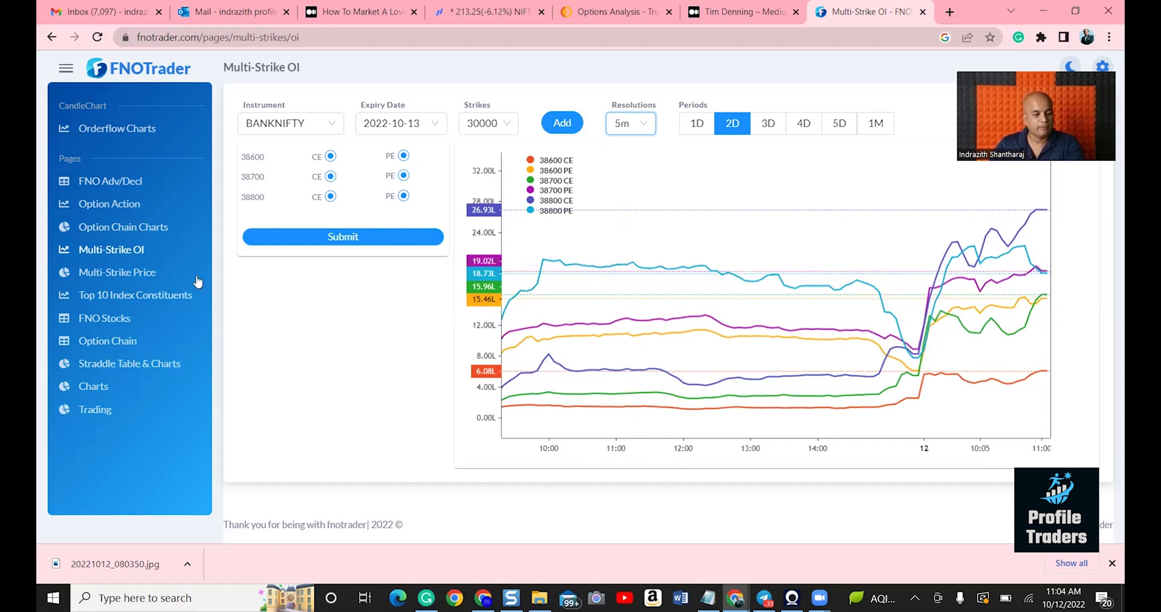
click(117, 272)
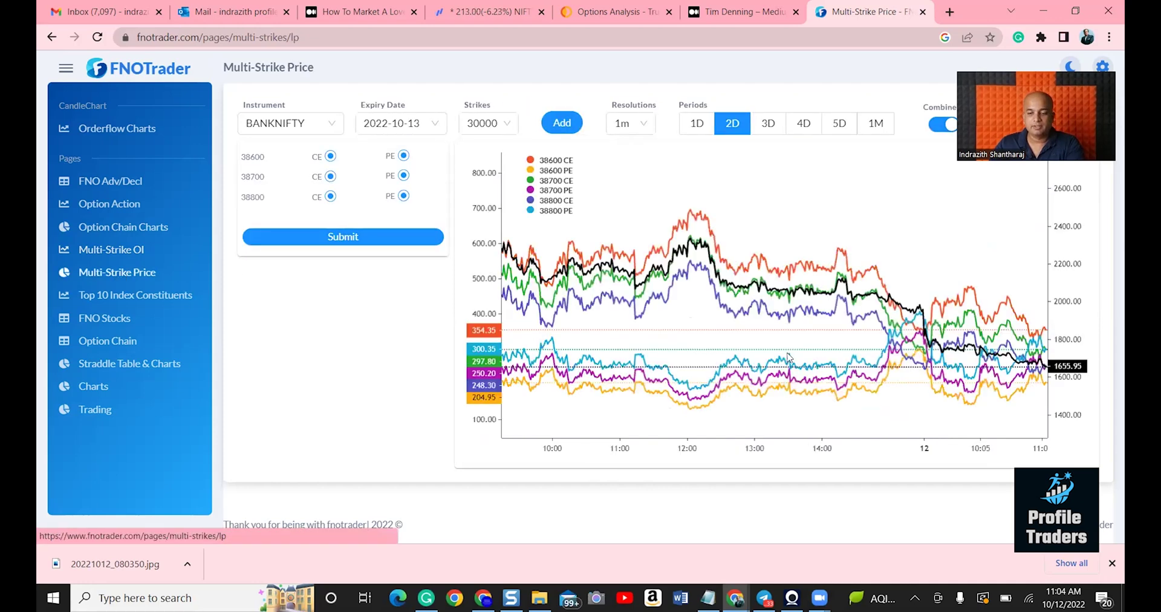
Zoom the price chart, switch the instrument to NIFTY, then open Top 10 Index Constituents
scroll(929, 367, up, 2)
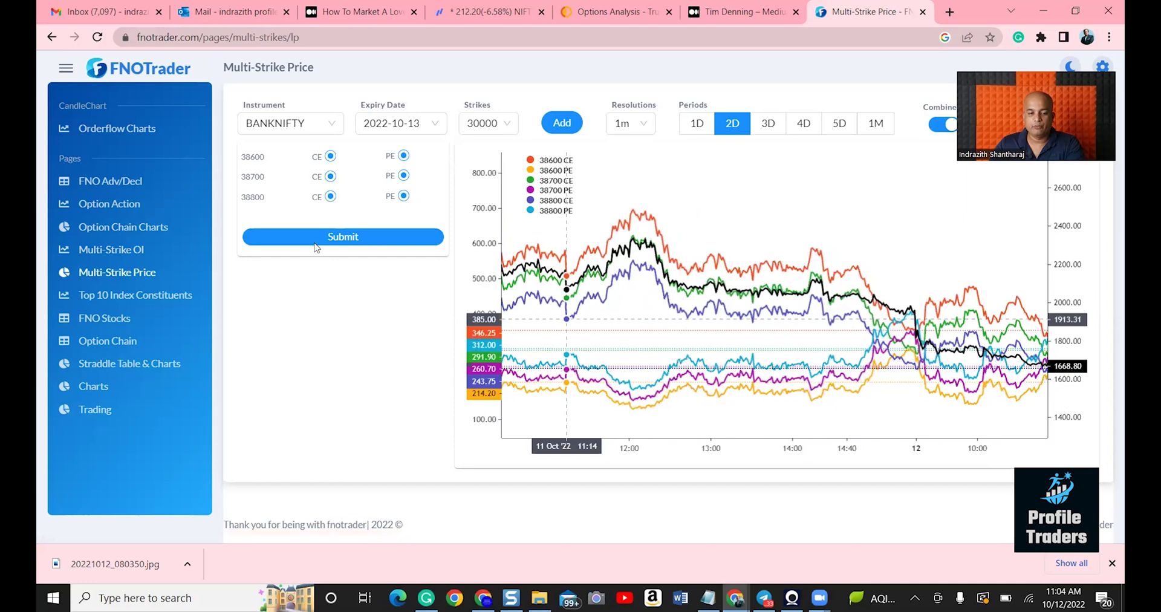
click(331, 122)
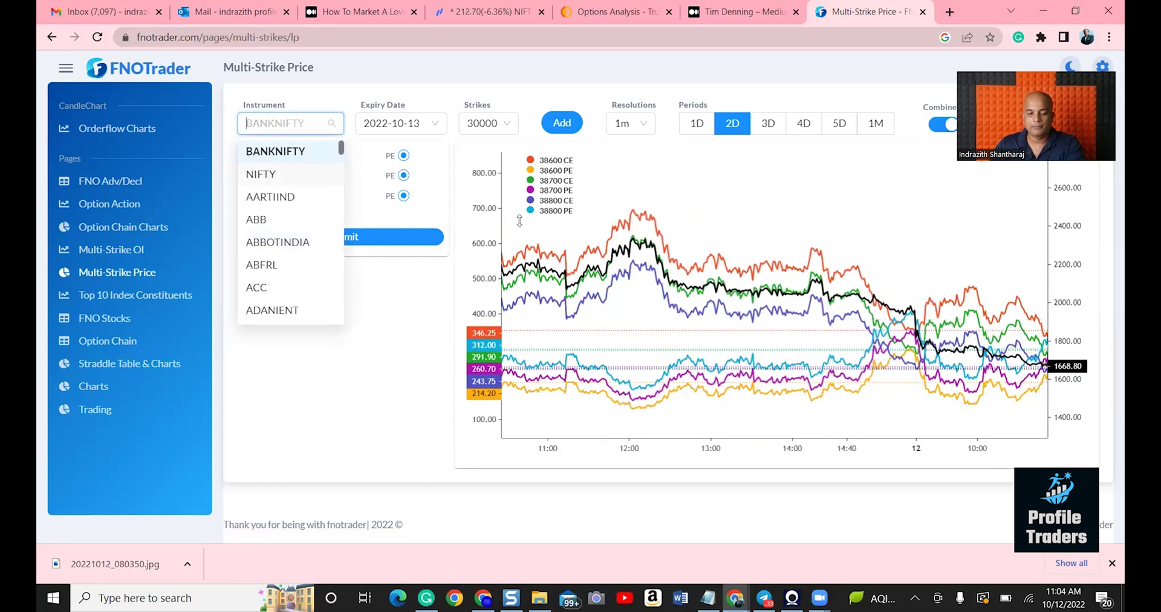
key(Return)
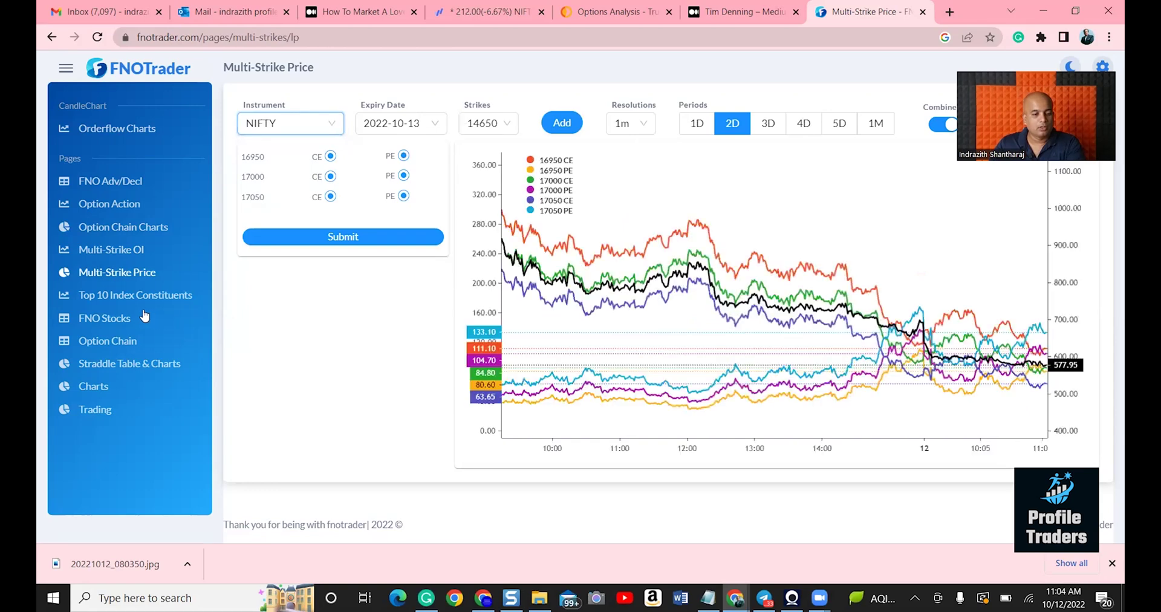
click(114, 296)
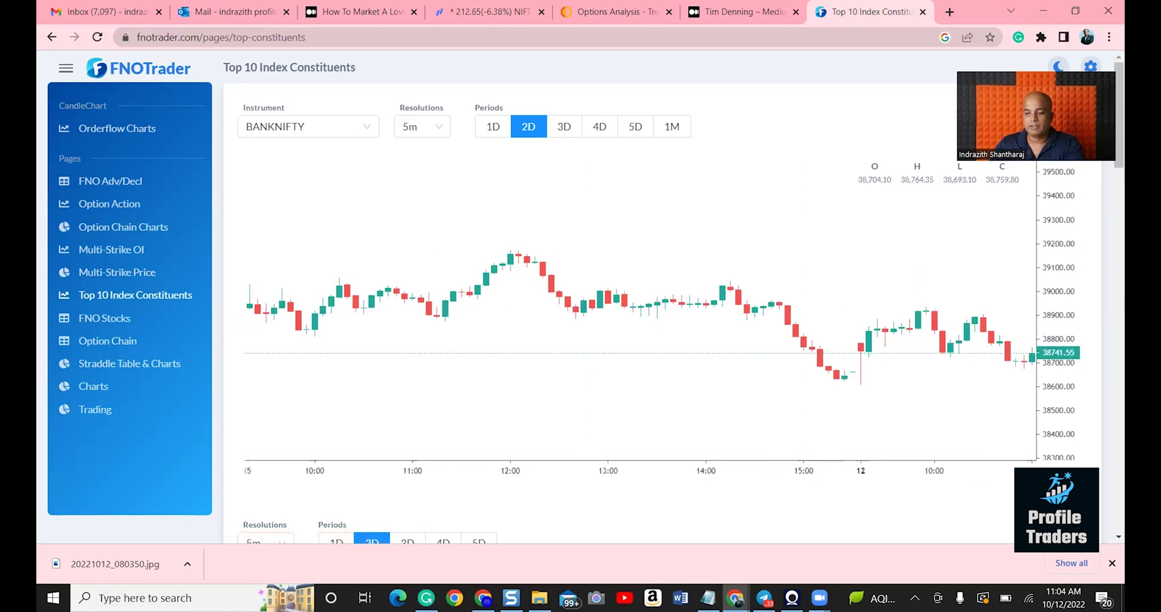
Scroll through the bank constituent charts to the footer and back, then open FNO Stocks
scroll(1108, 222, down, 2)
scroll(1108, 223, down, 4)
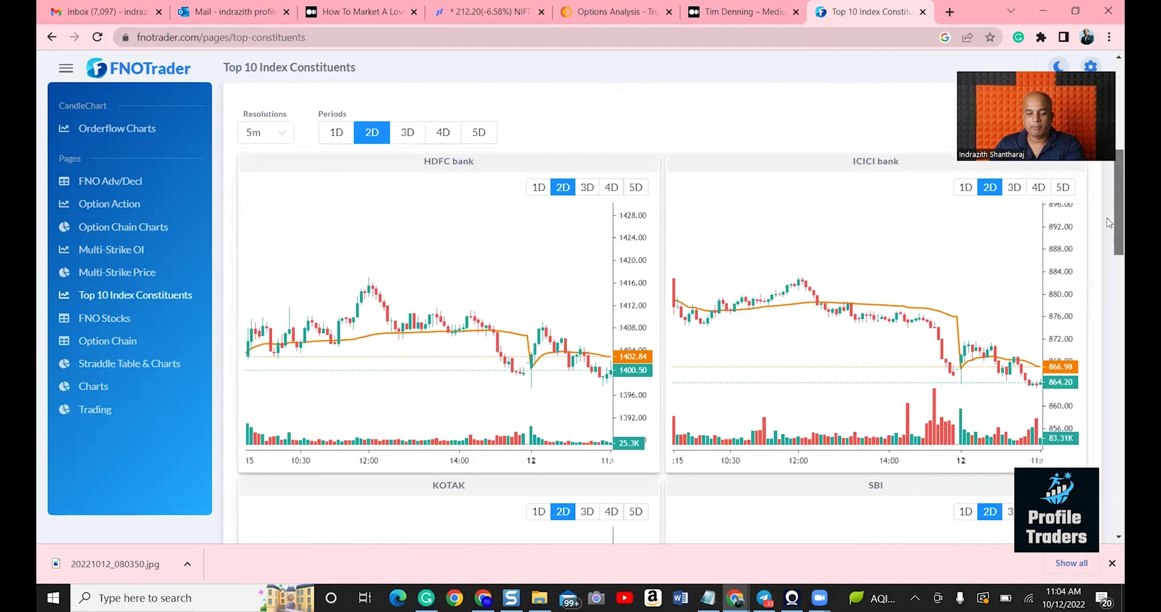
scroll(1109, 223, down, 2)
scroll(1109, 294, down, 4)
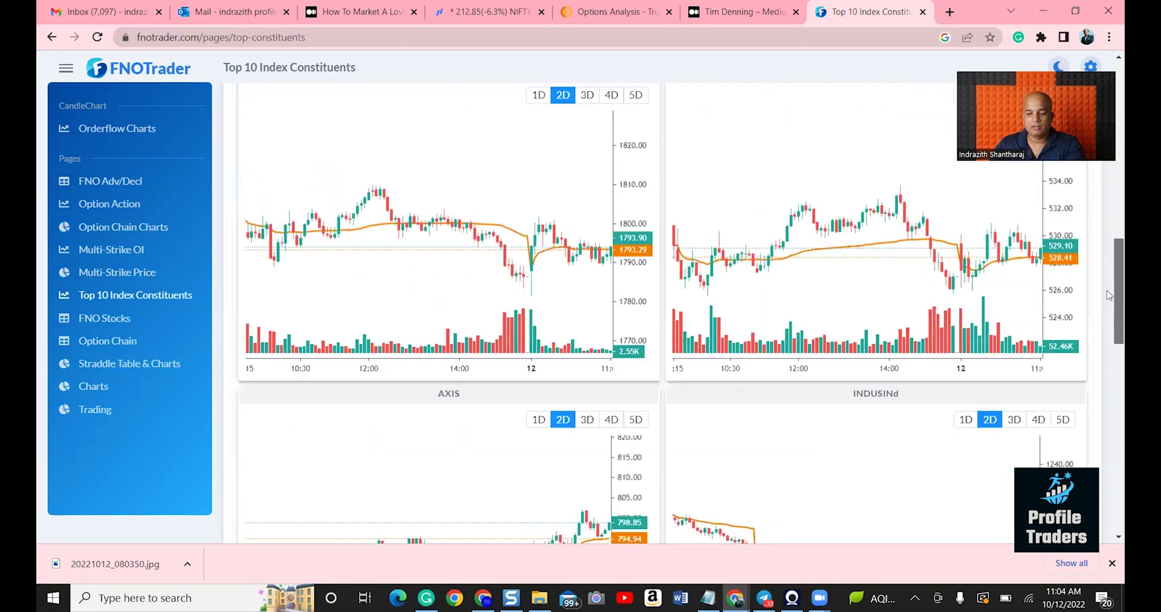
scroll(1109, 306, down, 3)
scroll(1109, 357, down, 2)
scroll(1109, 401, down, 3)
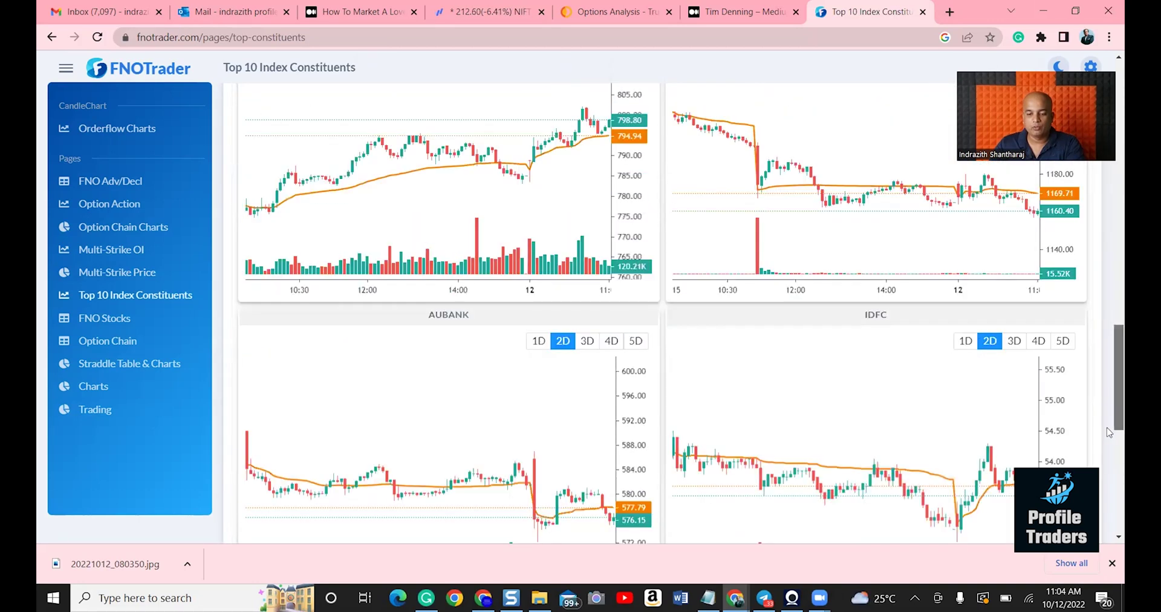
scroll(1109, 456, down, 2)
scroll(1108, 479, down, 3)
scroll(1108, 479, down, 1)
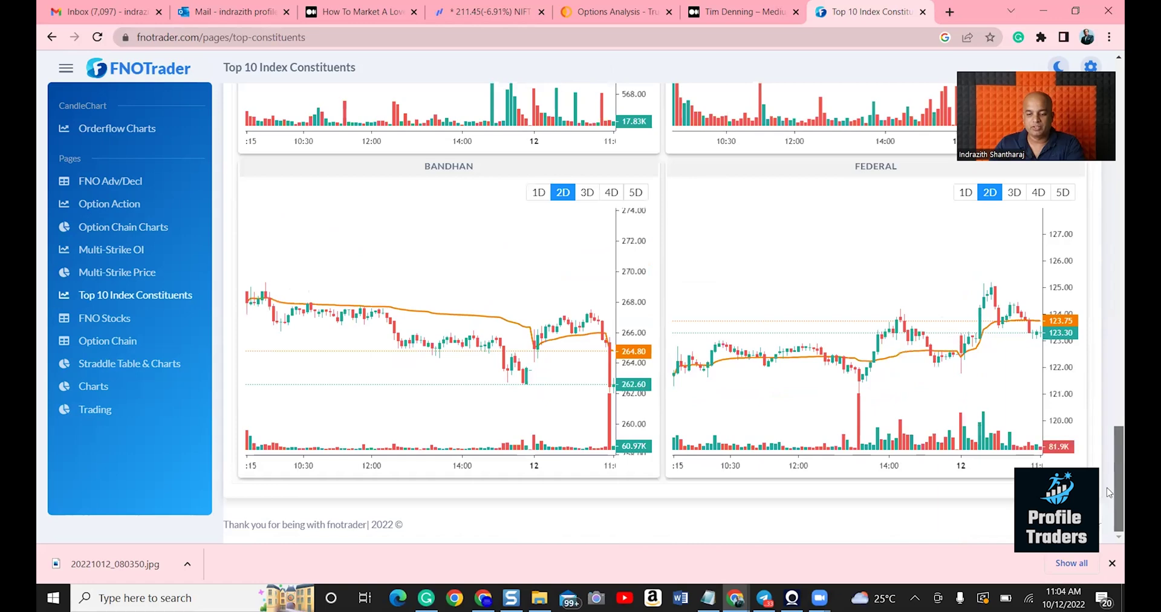
scroll(1109, 479, up, 5)
scroll(1108, 402, up, 3)
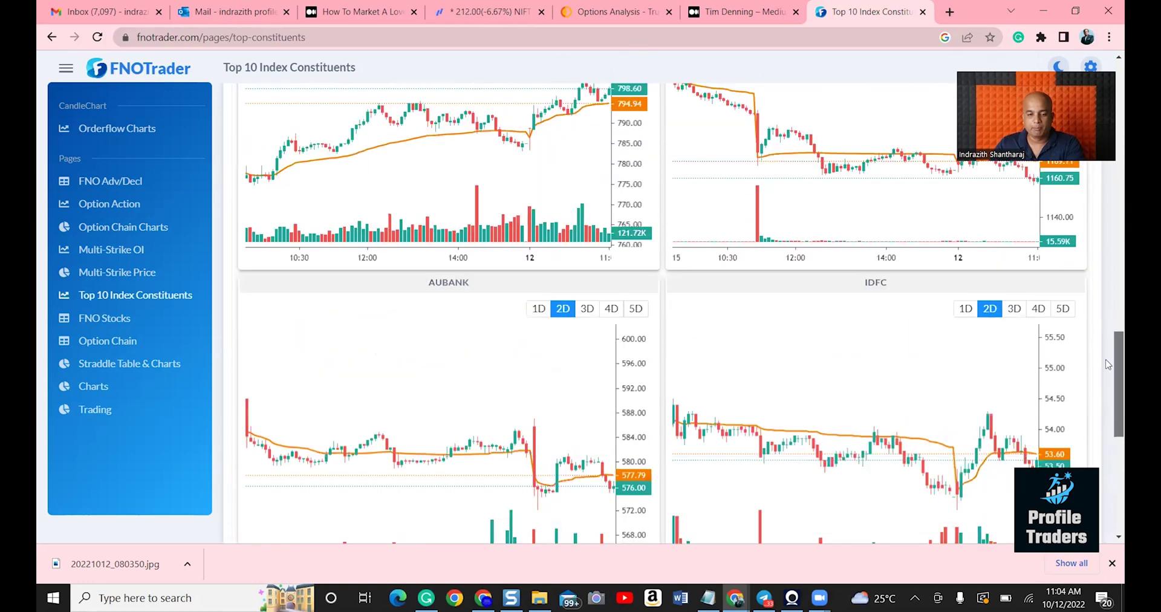
scroll(1108, 362, up, 2)
scroll(1109, 324, up, 2)
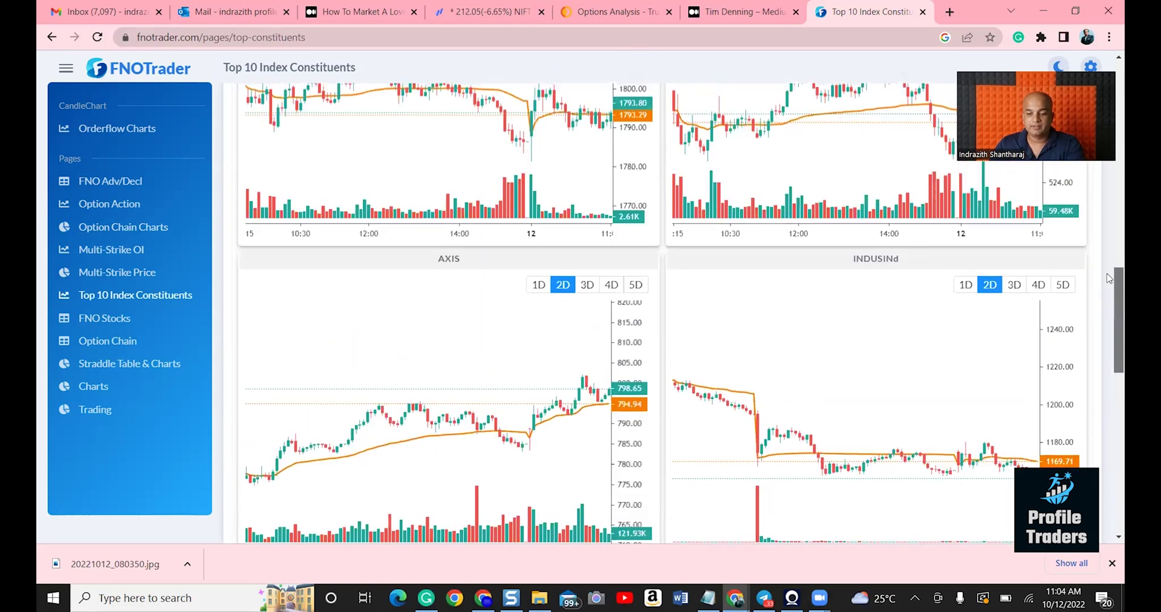
scroll(1109, 324, up, 5)
scroll(1108, 182, up, 8)
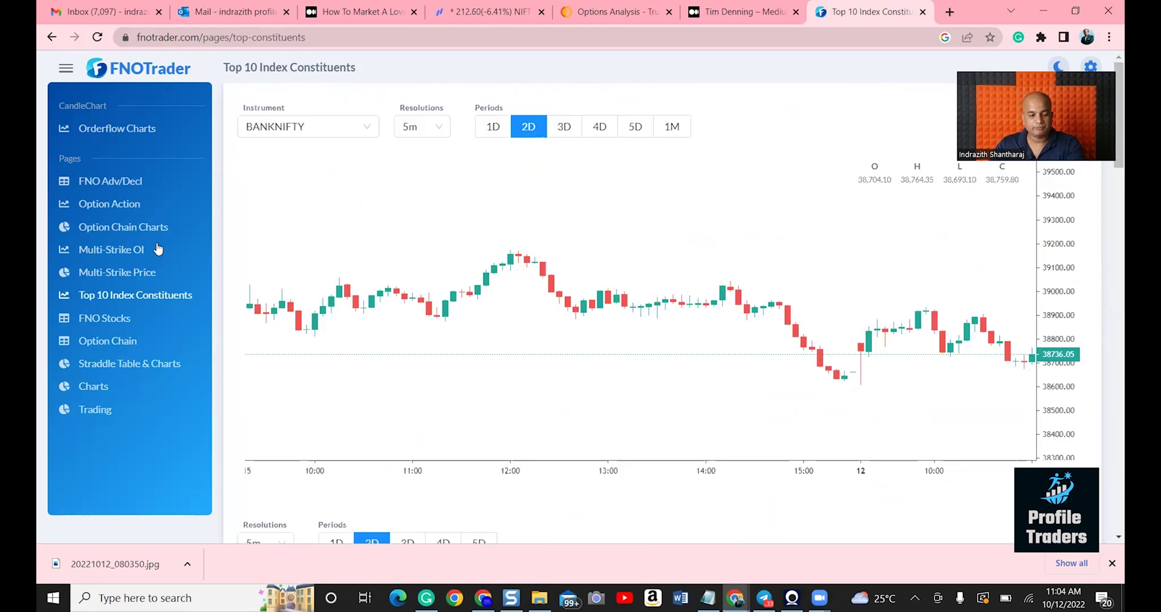
click(113, 318)
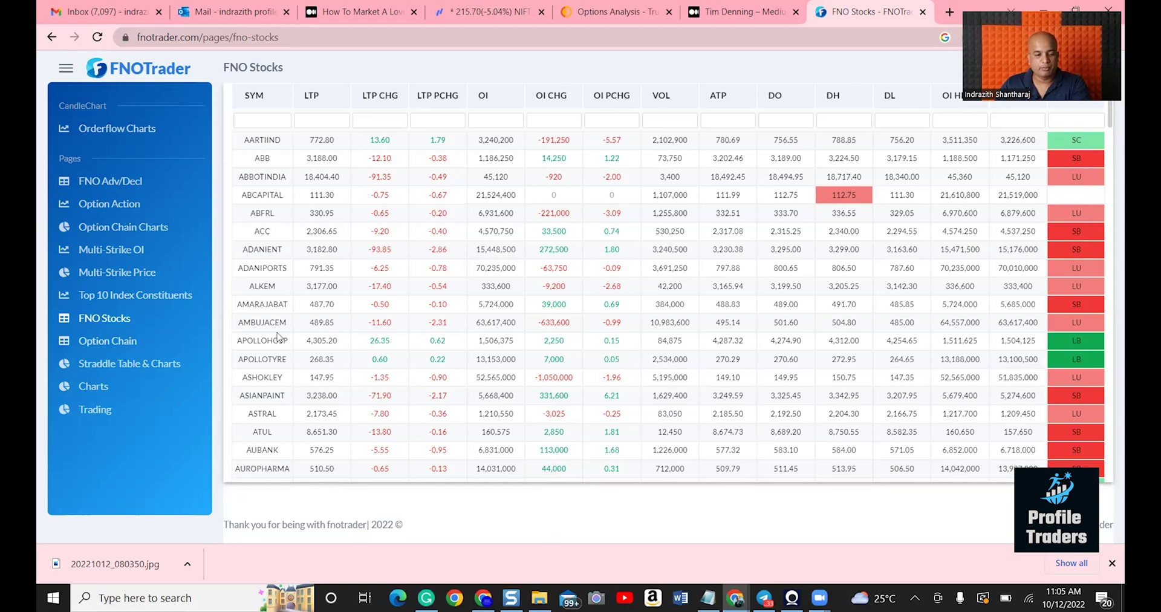
View the BANKNIFTY option chain with Lot Size toggled on and off, then open FNO Adv/Decl
click(121, 343)
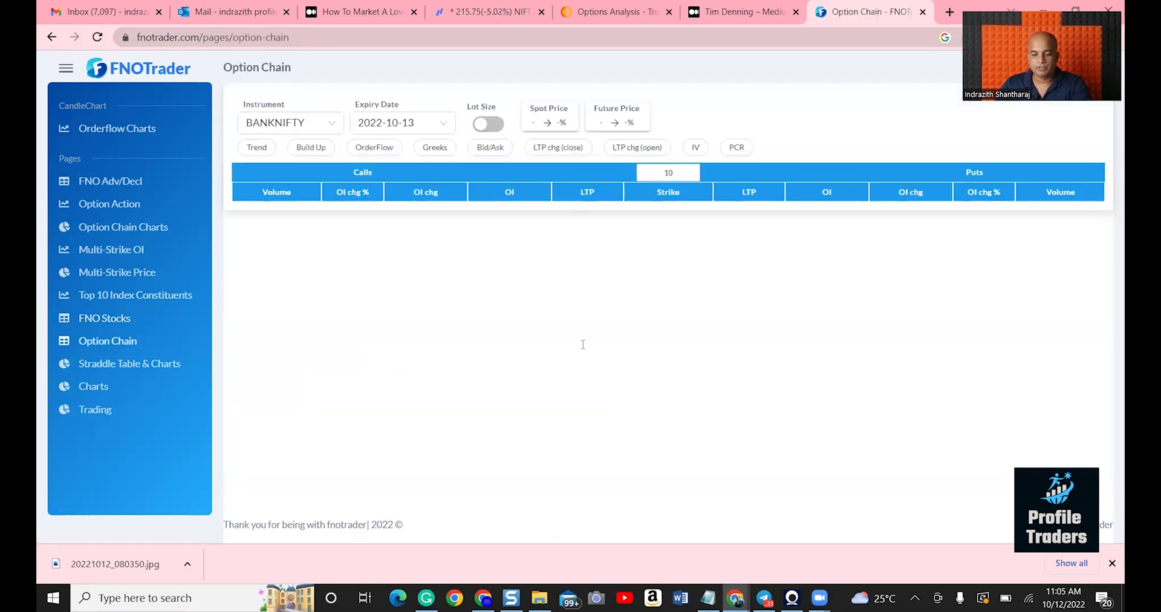
scroll(846, 358, down, 1)
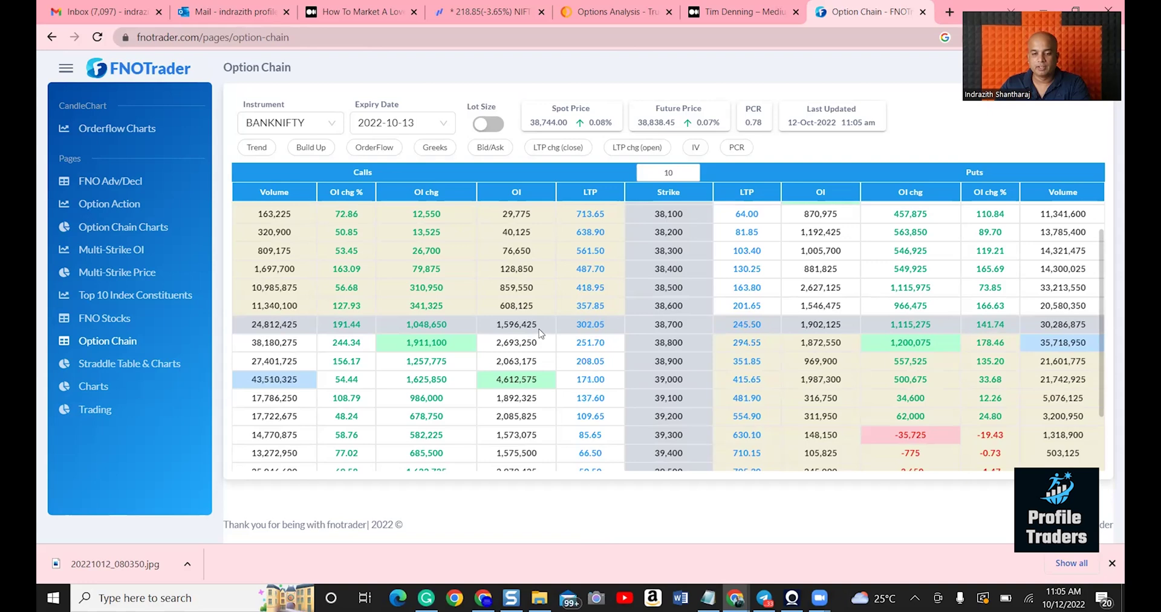
click(492, 126)
click(482, 126)
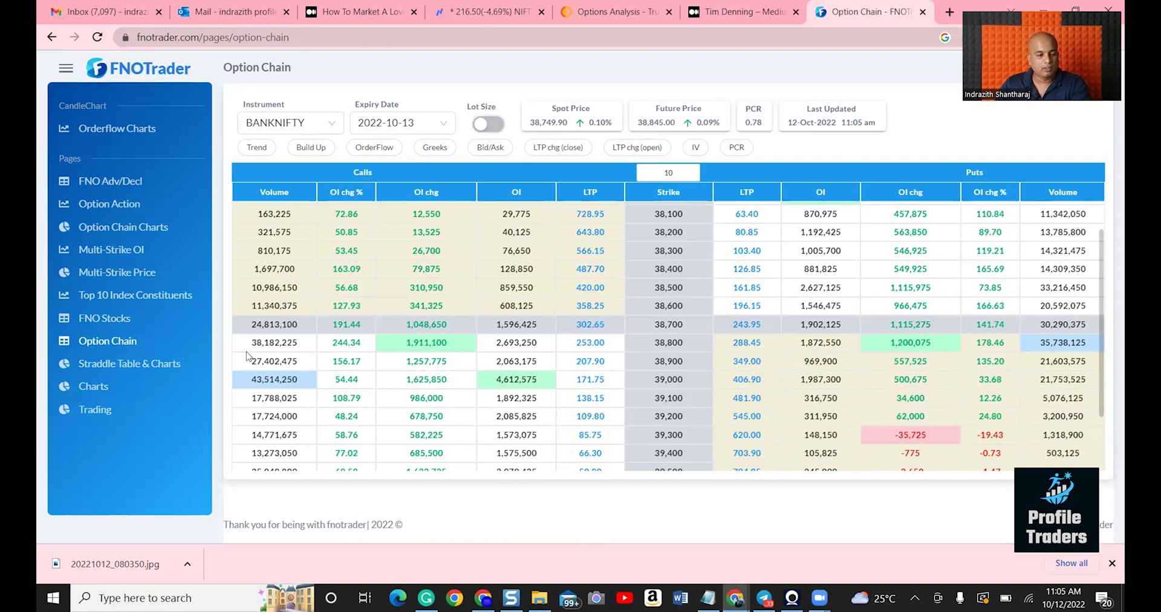
click(124, 183)
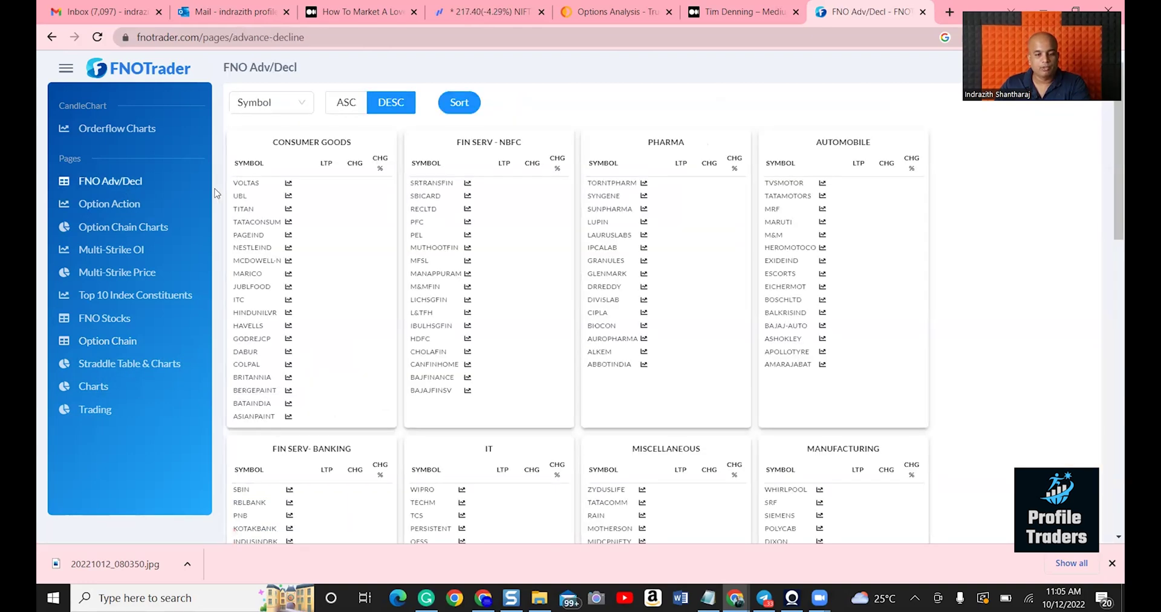
Show Option Action charts for NIFTY with 10 strikes, then open Straddle Table & Charts
click(118, 208)
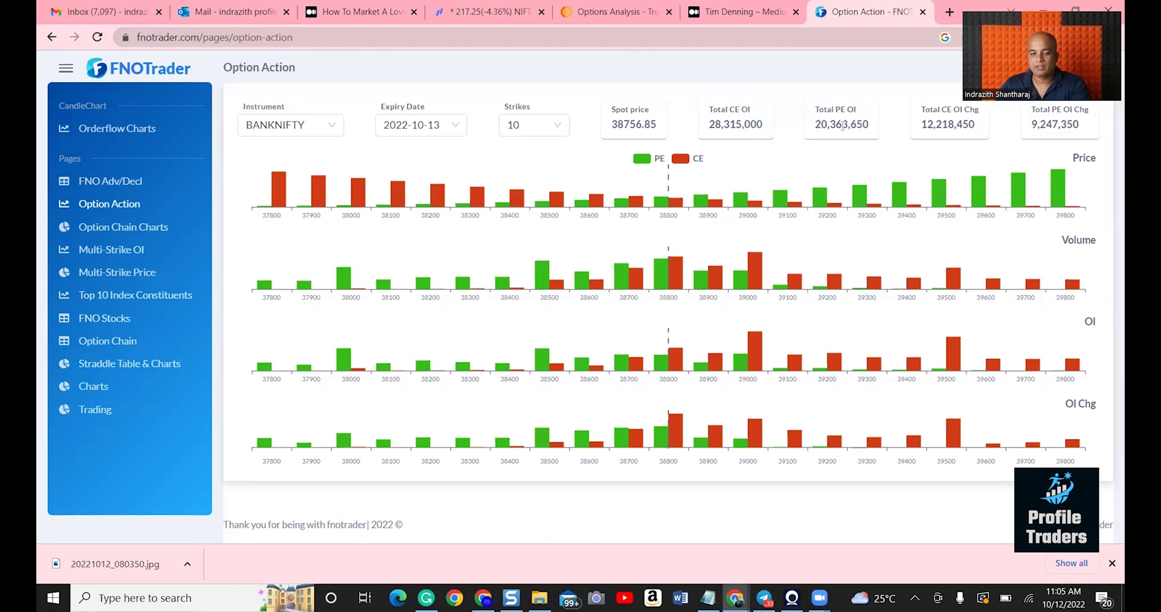
click(562, 128)
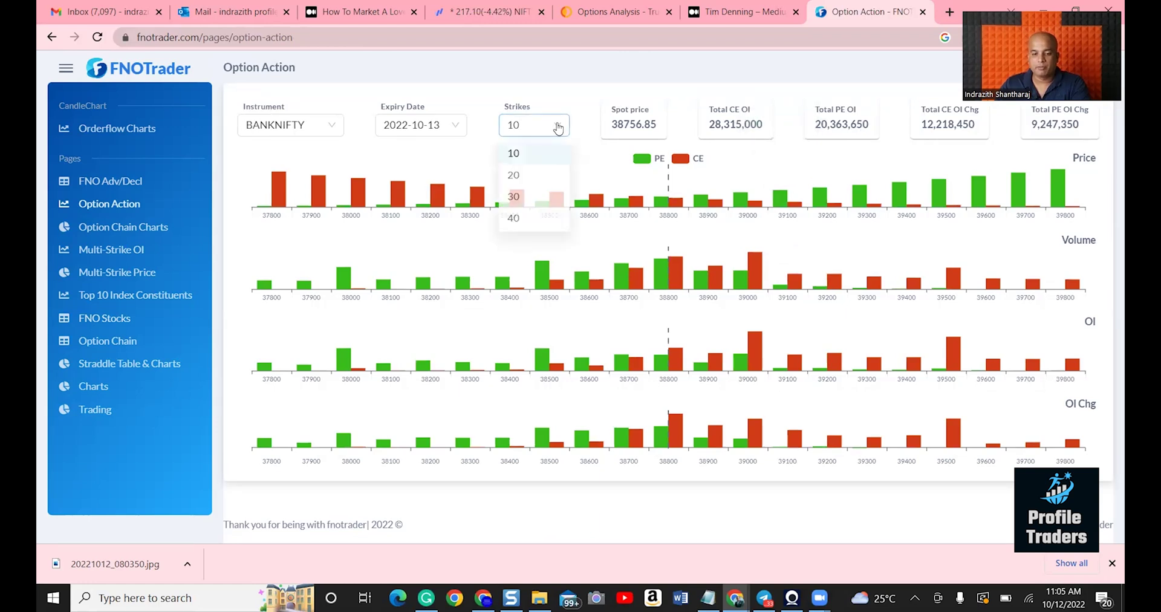
click(530, 161)
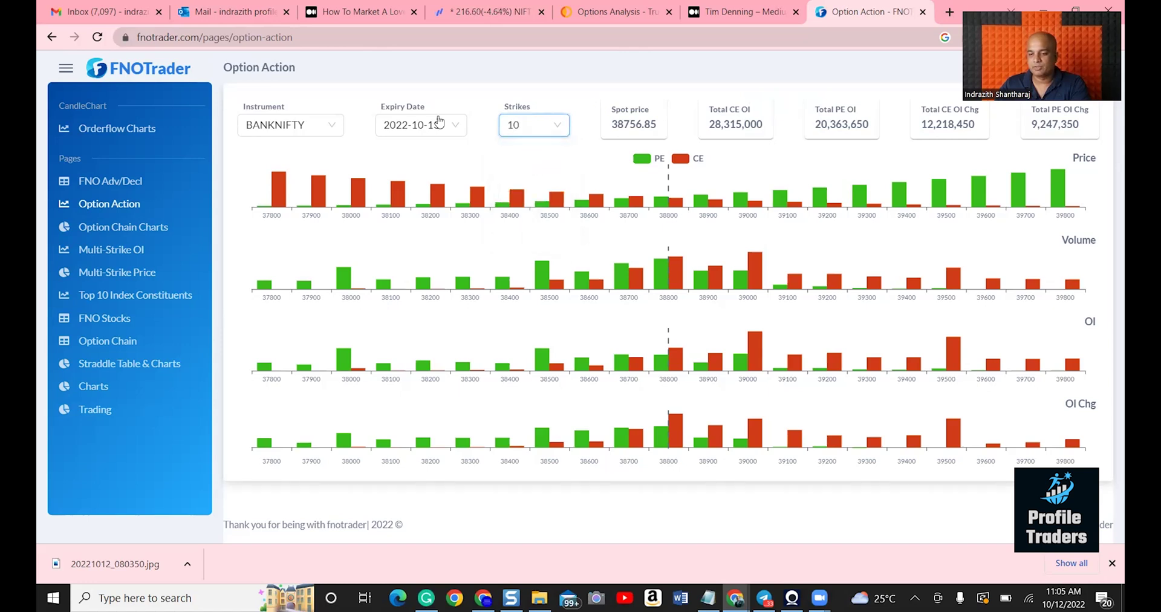
click(331, 123)
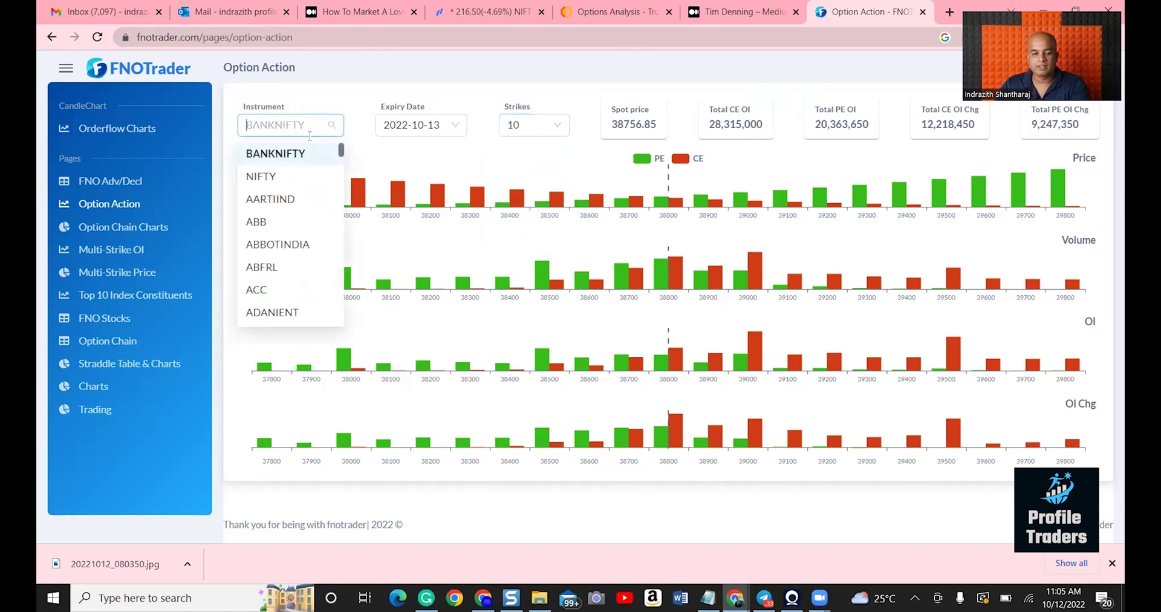
click(272, 178)
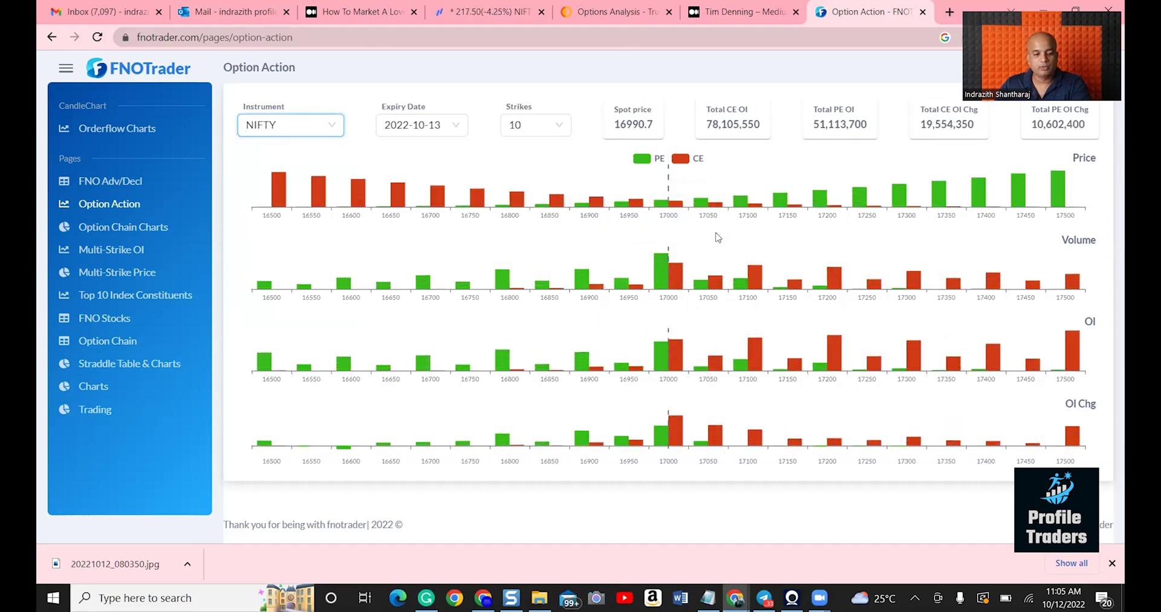
click(153, 365)
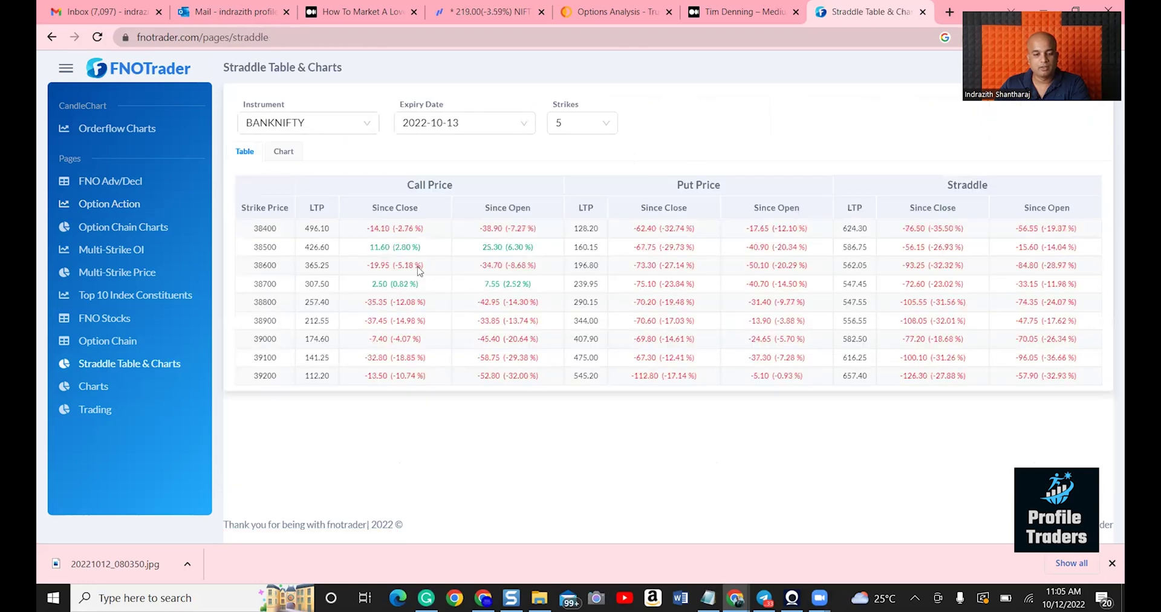
Open Charts and pan the BANKNIFTY futures chart between the latest and 11 Oct candles
click(597, 121)
click(599, 121)
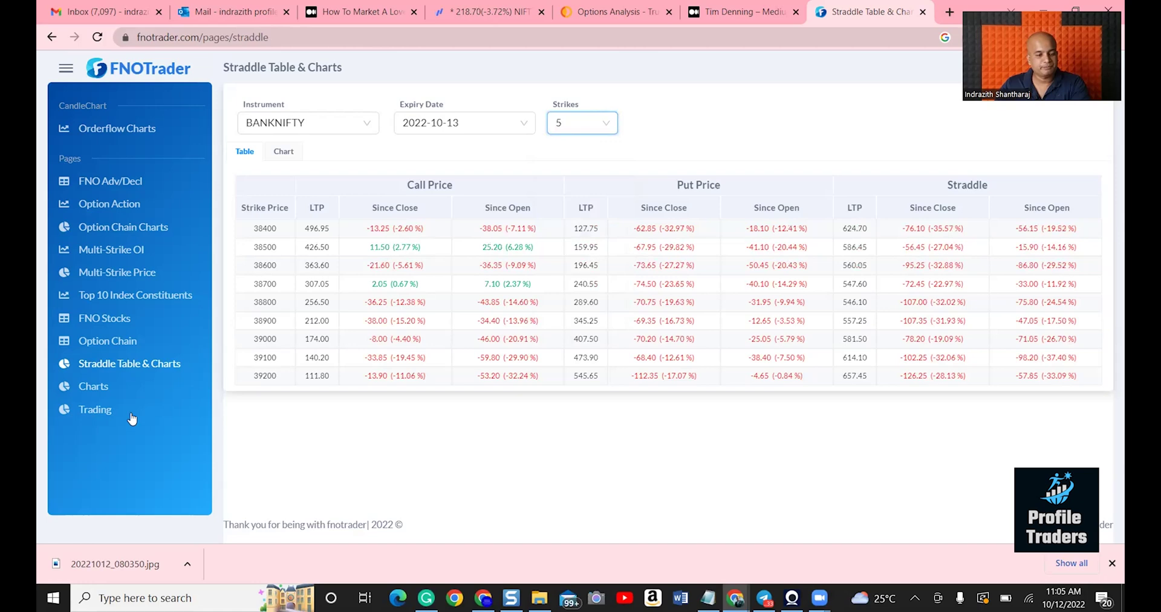
click(95, 386)
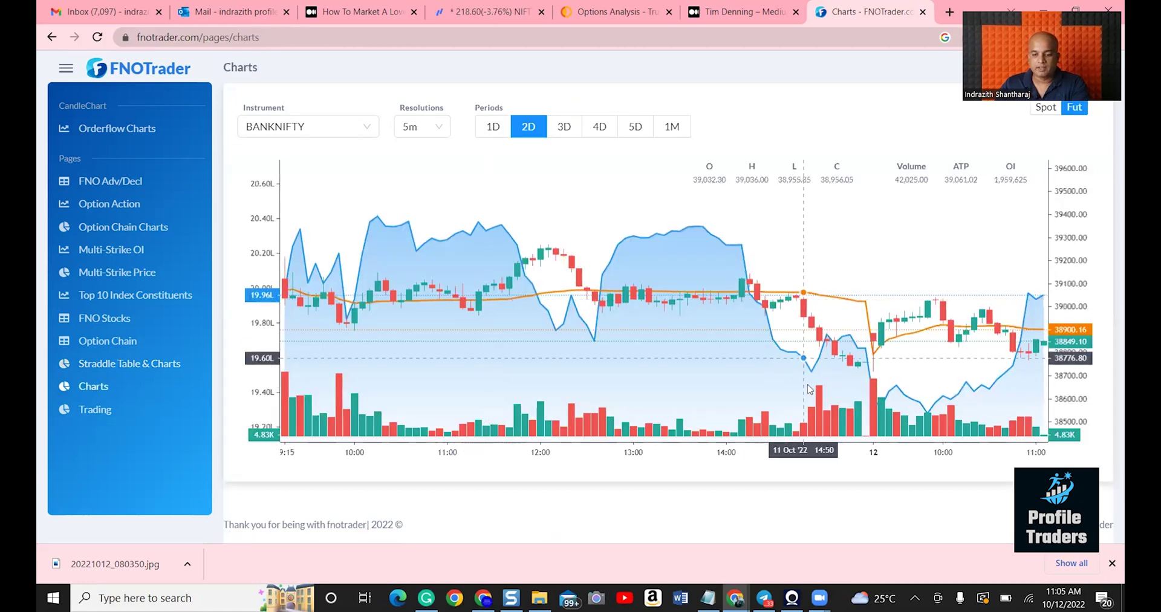
scroll(804, 363, up, 3)
scroll(804, 362, up, 3)
drag(894, 323, 768, 235)
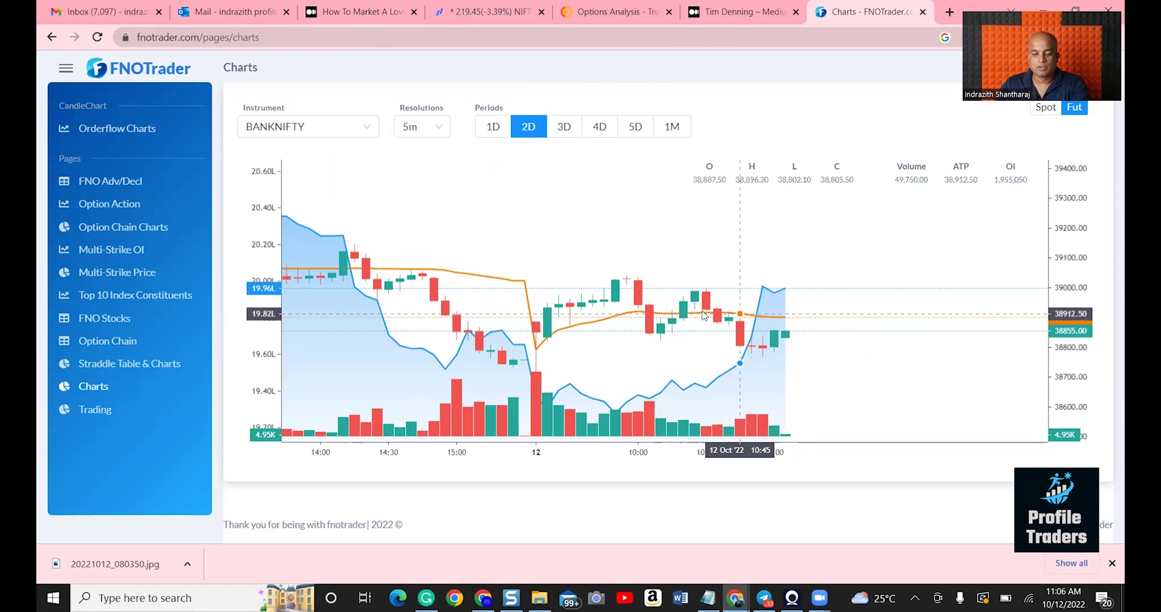
drag(513, 222, 605, 221)
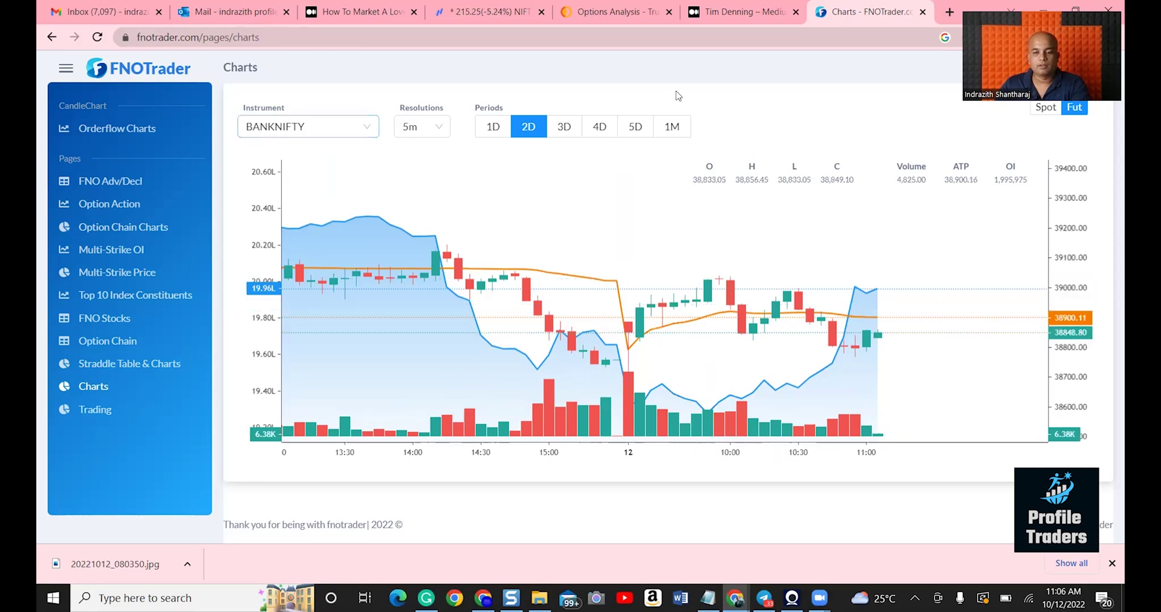
Go to gocharting.com and open Charts > Equity with the 15-minute NIFTY chart
click(840, 40)
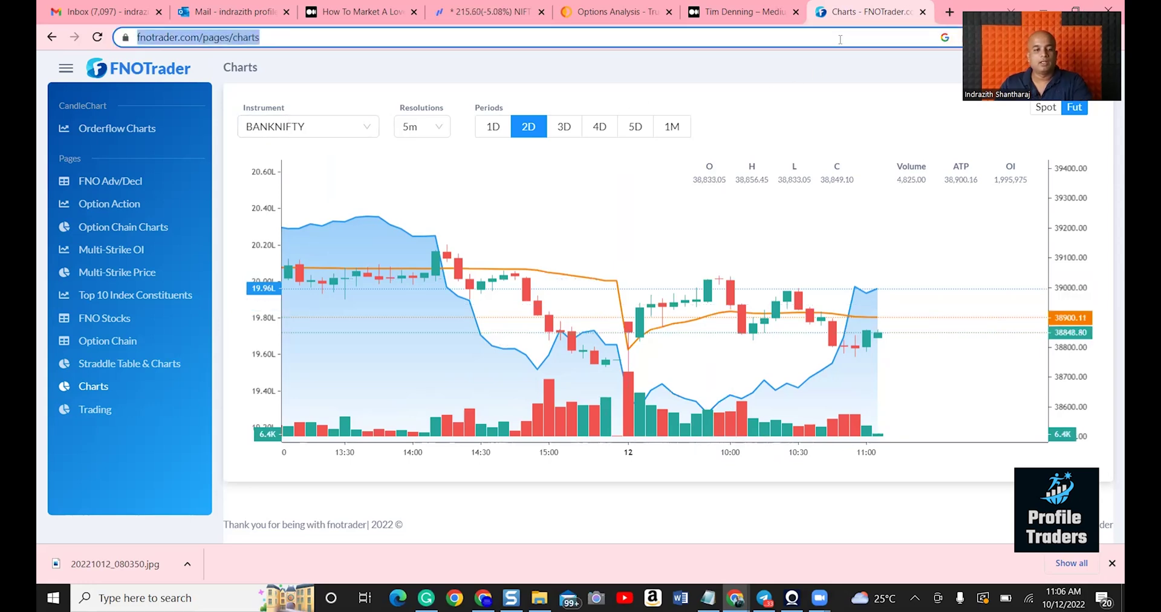
text(go)
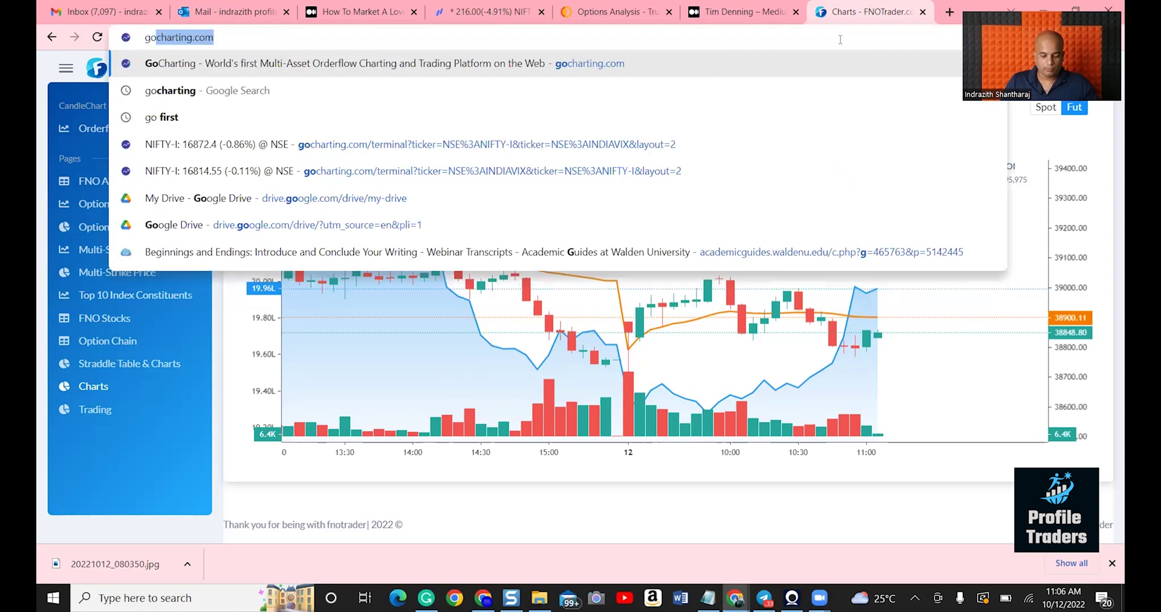
key(Return)
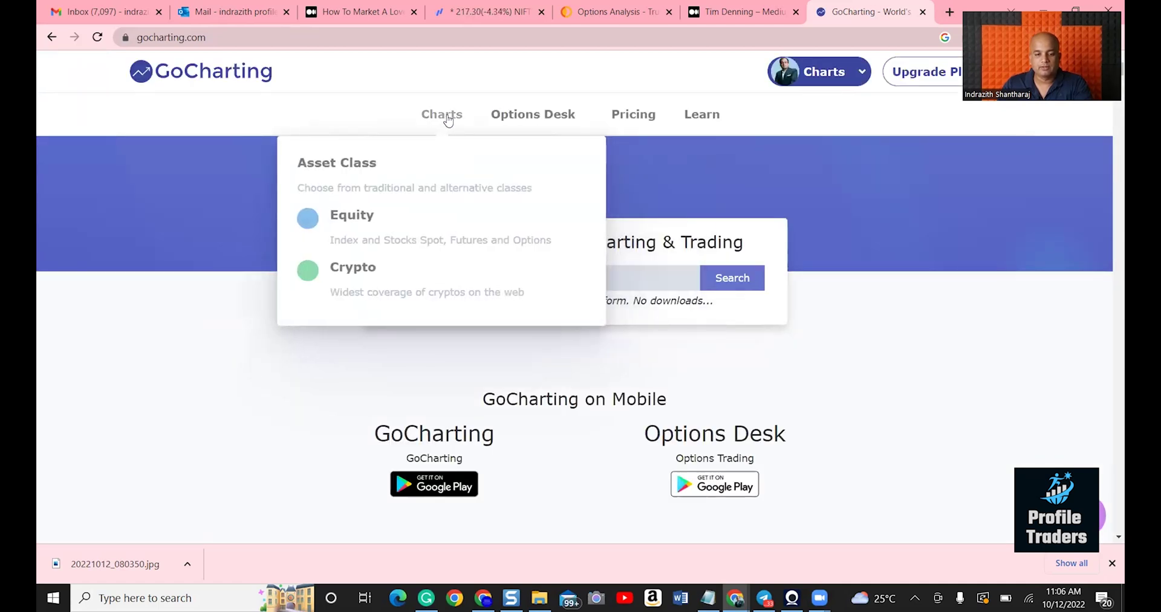
click(385, 229)
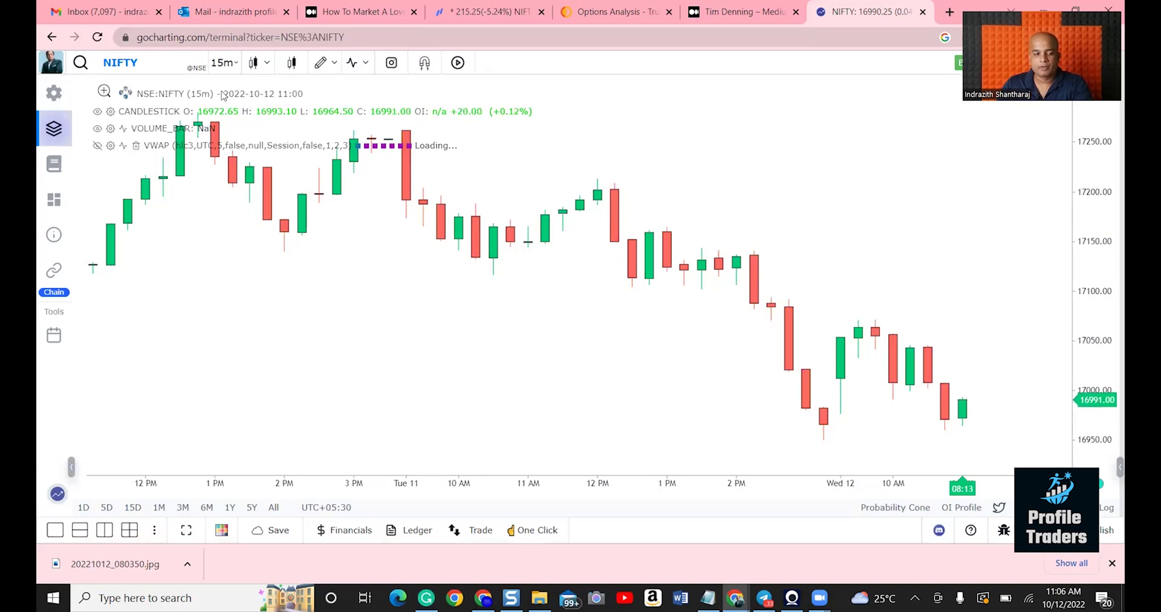
Switch the chart symbol to the BANKNIFTY-I continuous future from NIFTY BANK FUTURE
text(B)
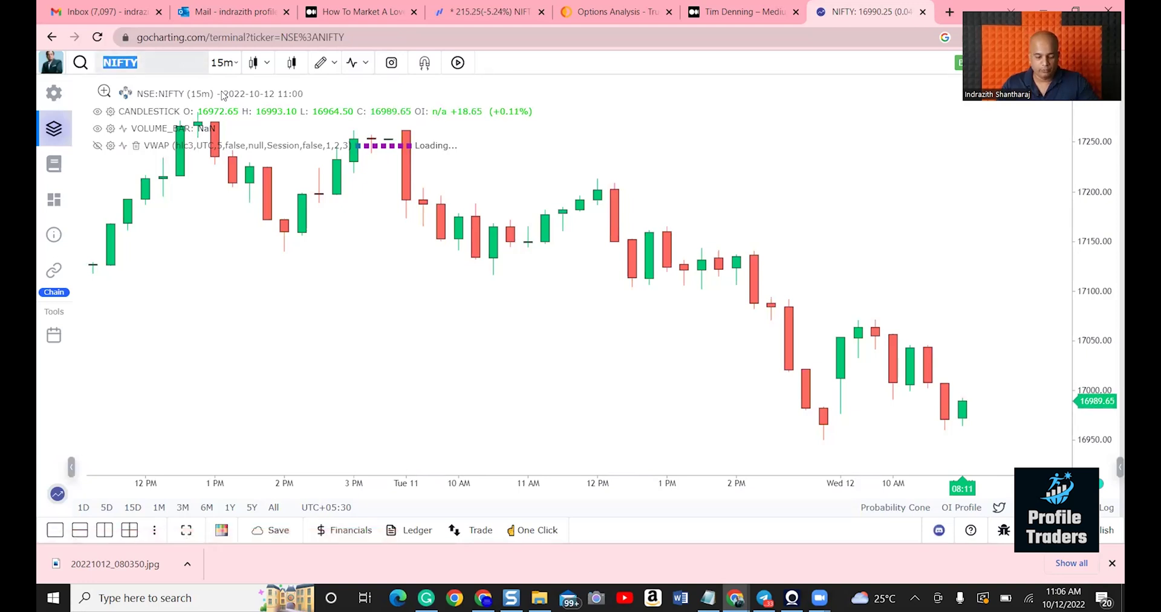
text(ANKNI)
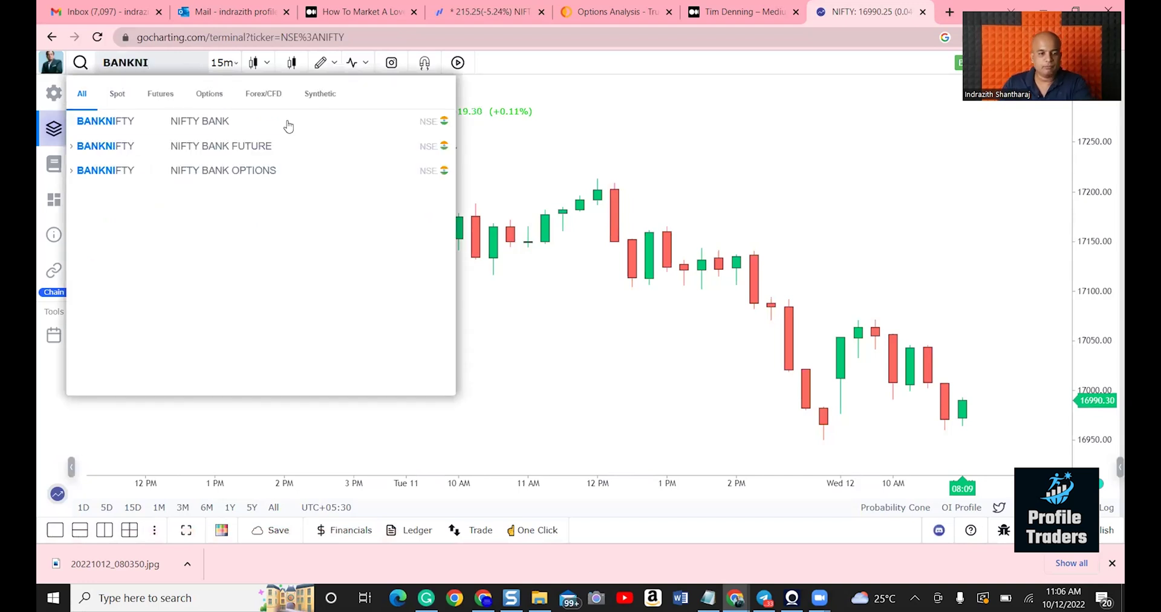
click(280, 151)
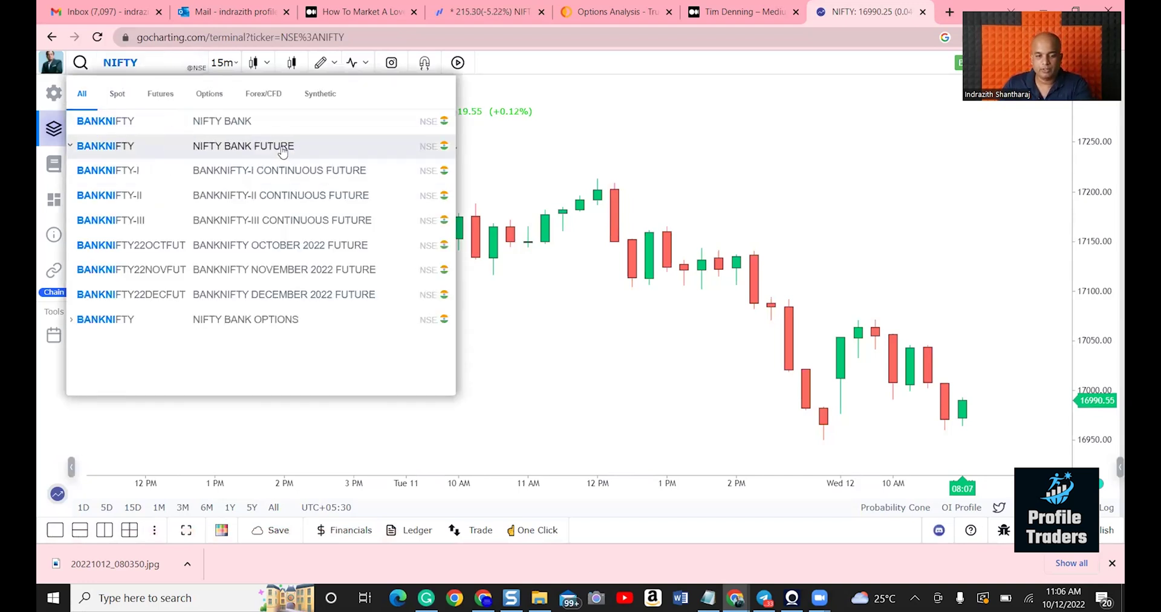
click(283, 150)
click(176, 151)
click(223, 176)
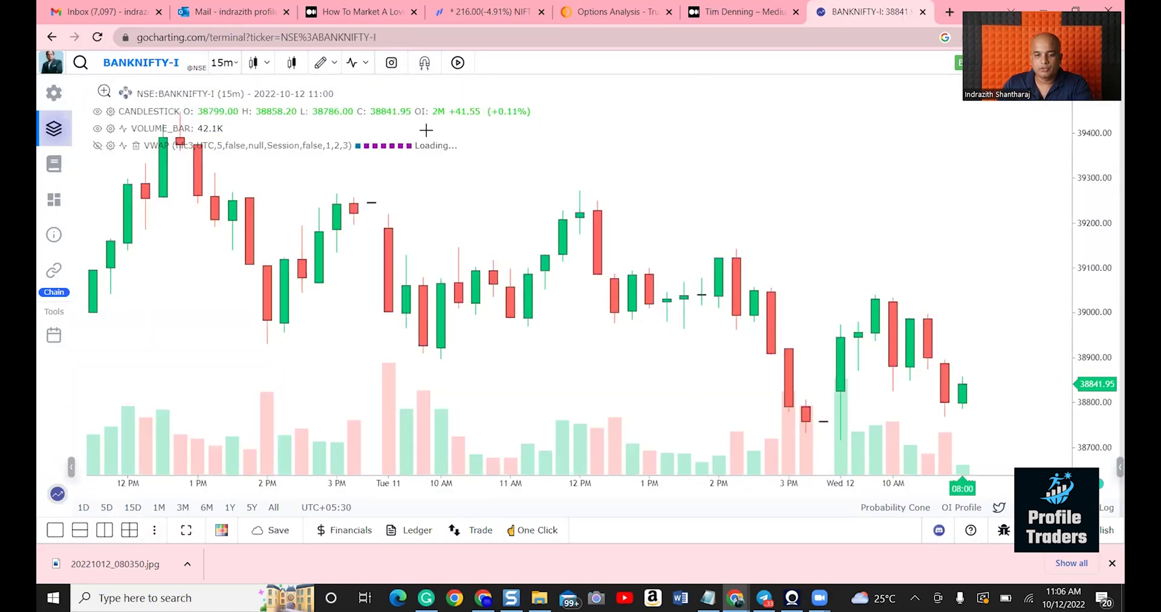
Add the Open Interest indicator pane below the BANKNIFTY candles
click(357, 67)
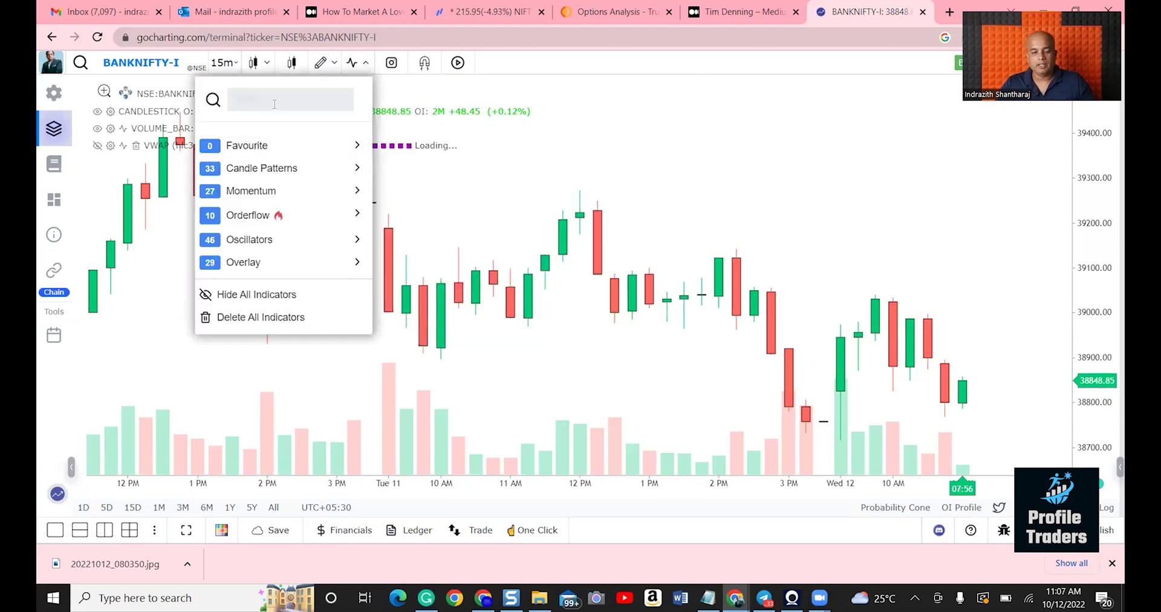
text(open in)
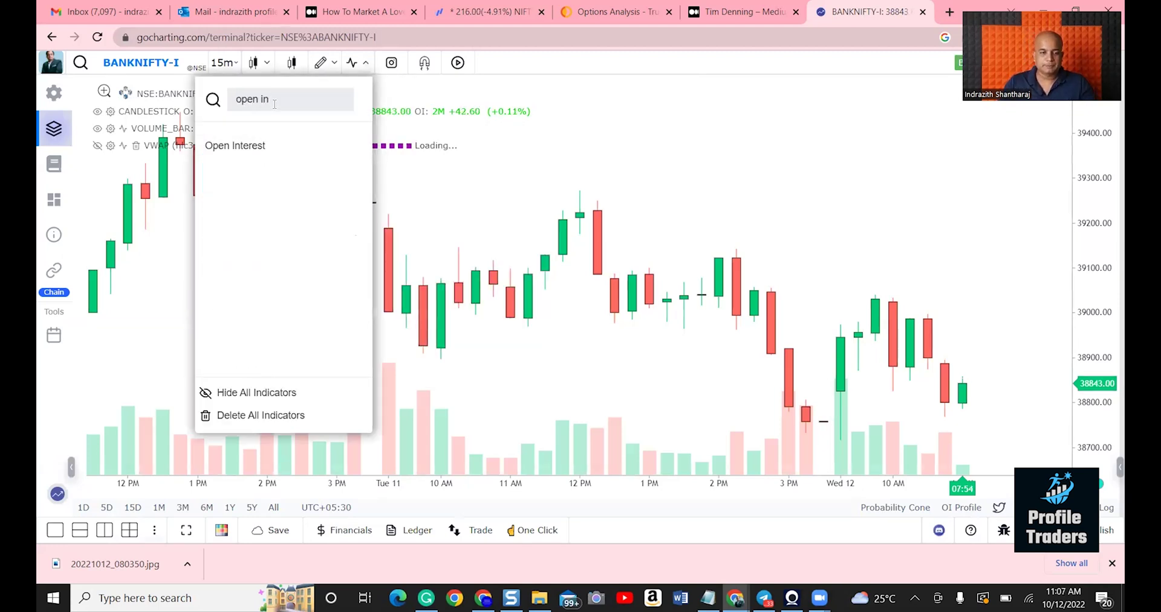
click(251, 147)
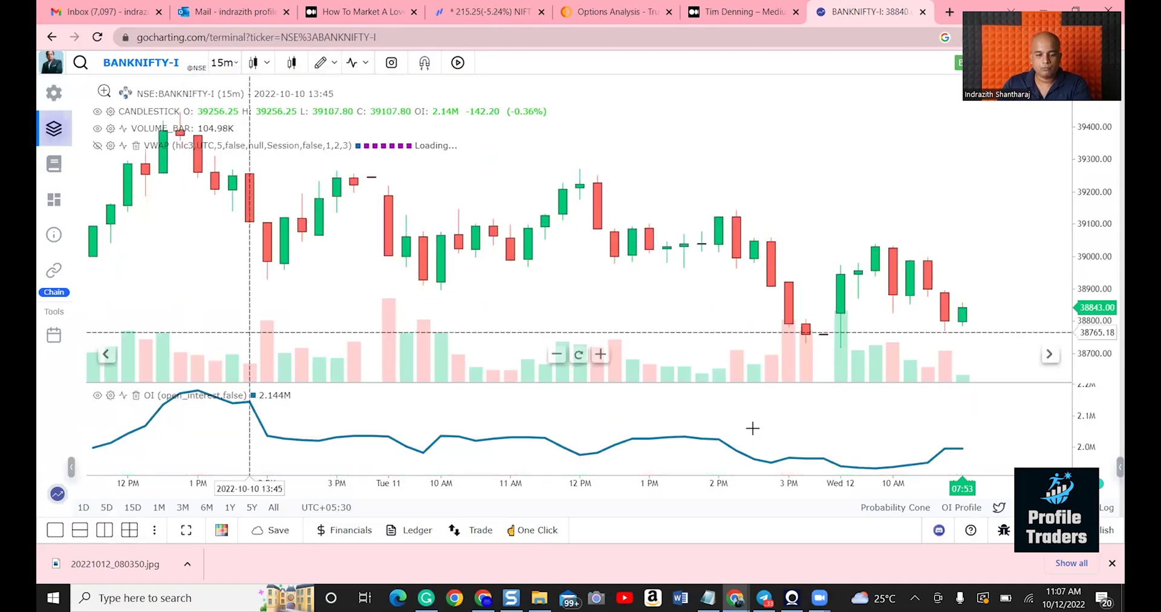
scroll(837, 425, down, 3)
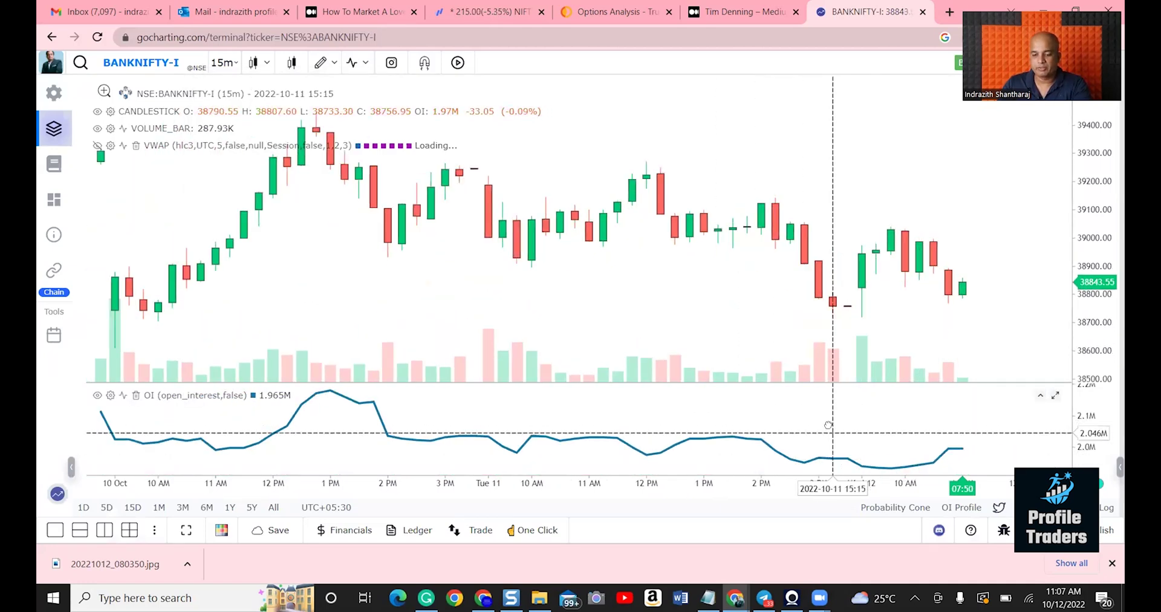
scroll(828, 424, up, 3)
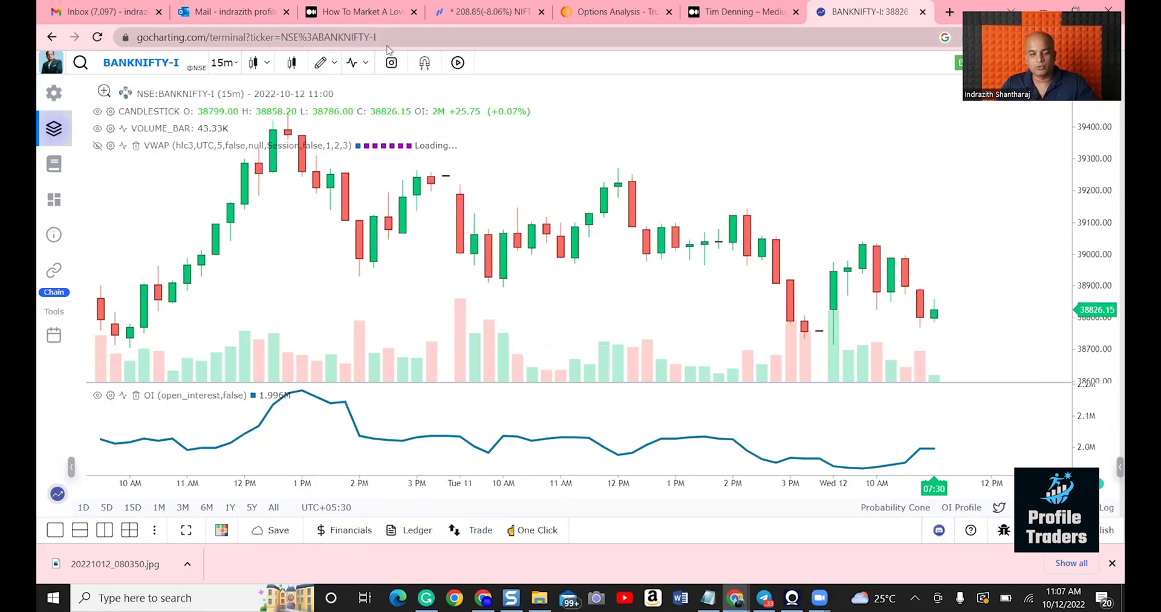
Open GoCharting's India Options Desk with the NIFTY chain, then log out via the avatar menu
click(247, 38)
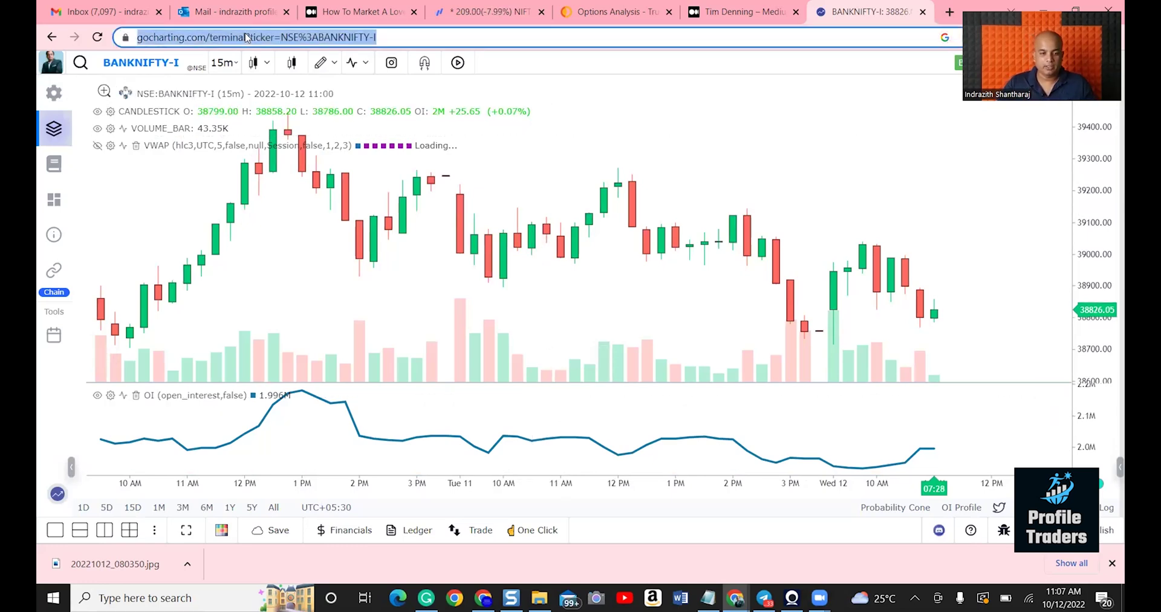
text(goch)
key(Return)
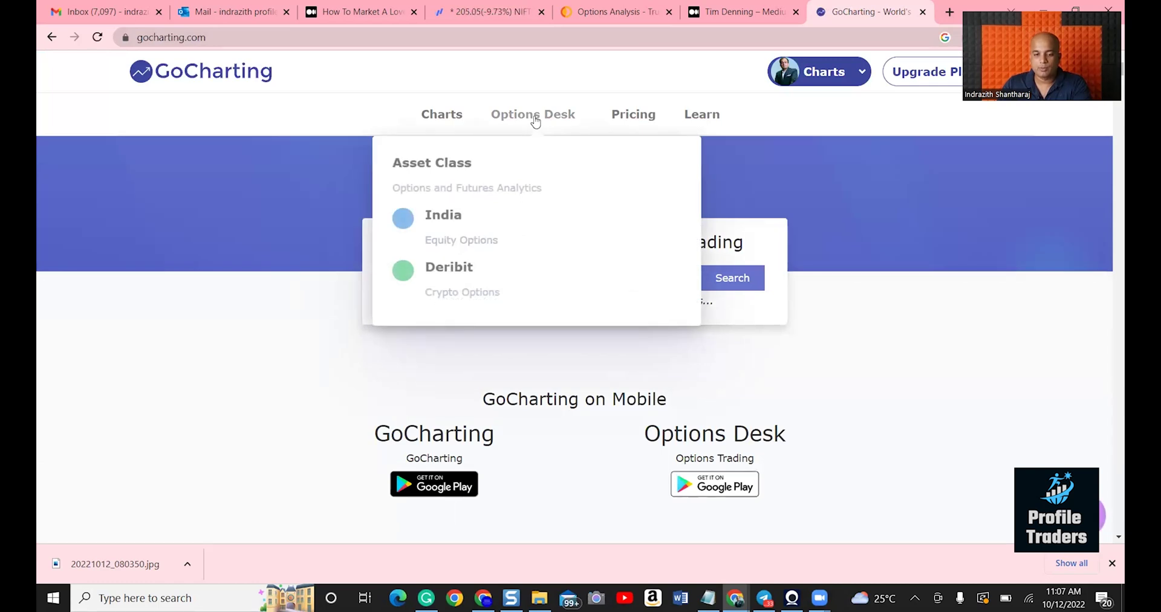
click(451, 228)
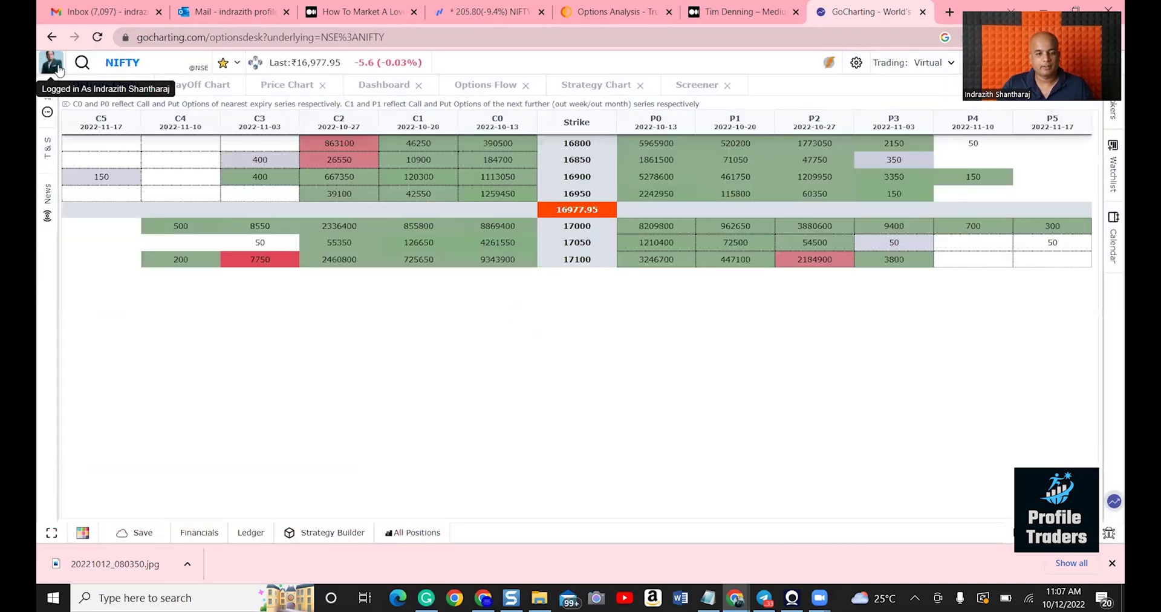
click(59, 70)
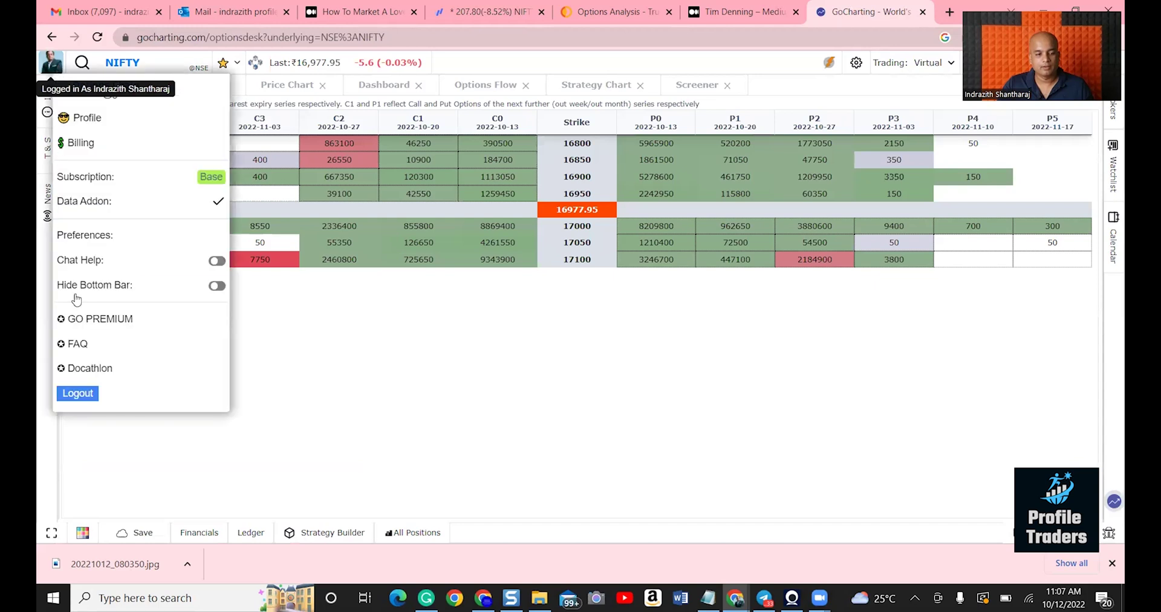
click(90, 391)
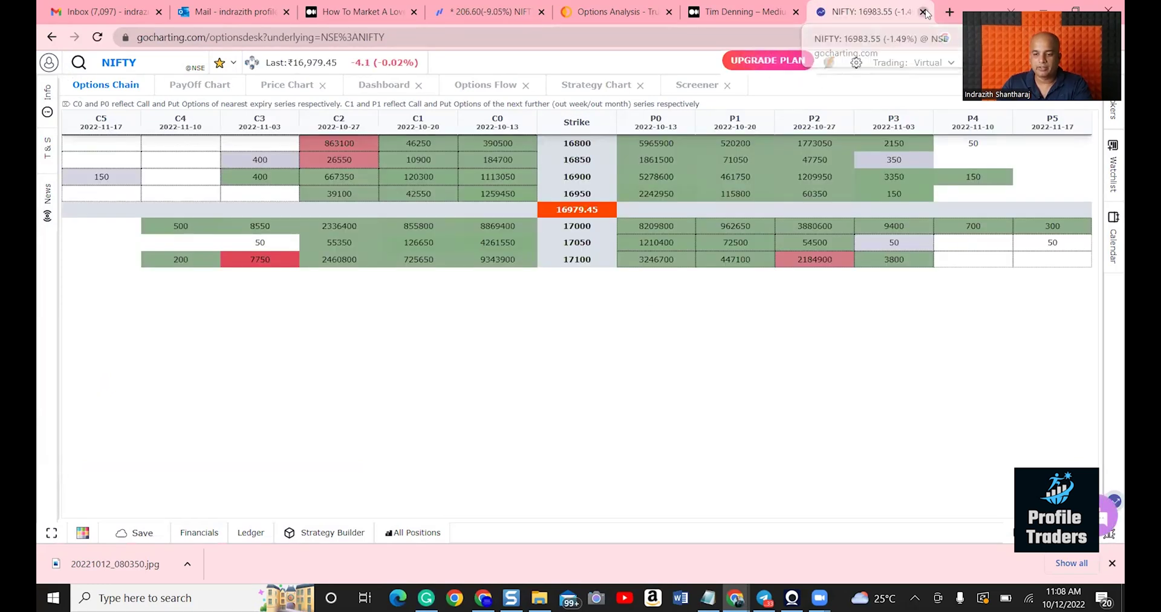
Reopen the GoCharting website through a fresh Google search for 'gocharting'
click(923, 12)
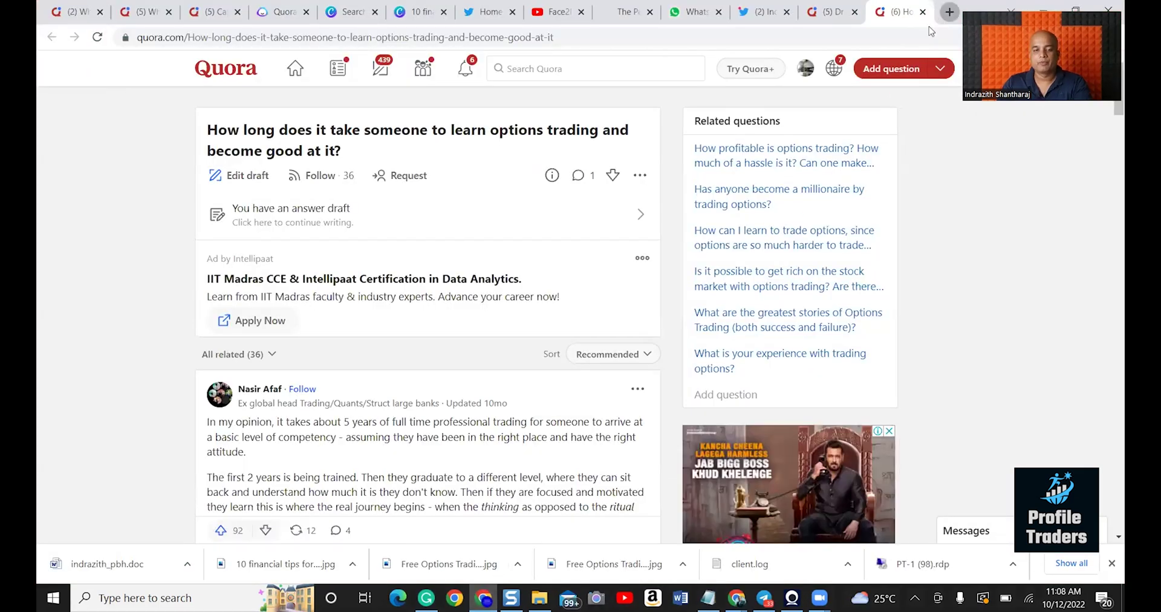
click(949, 12)
text(goch)
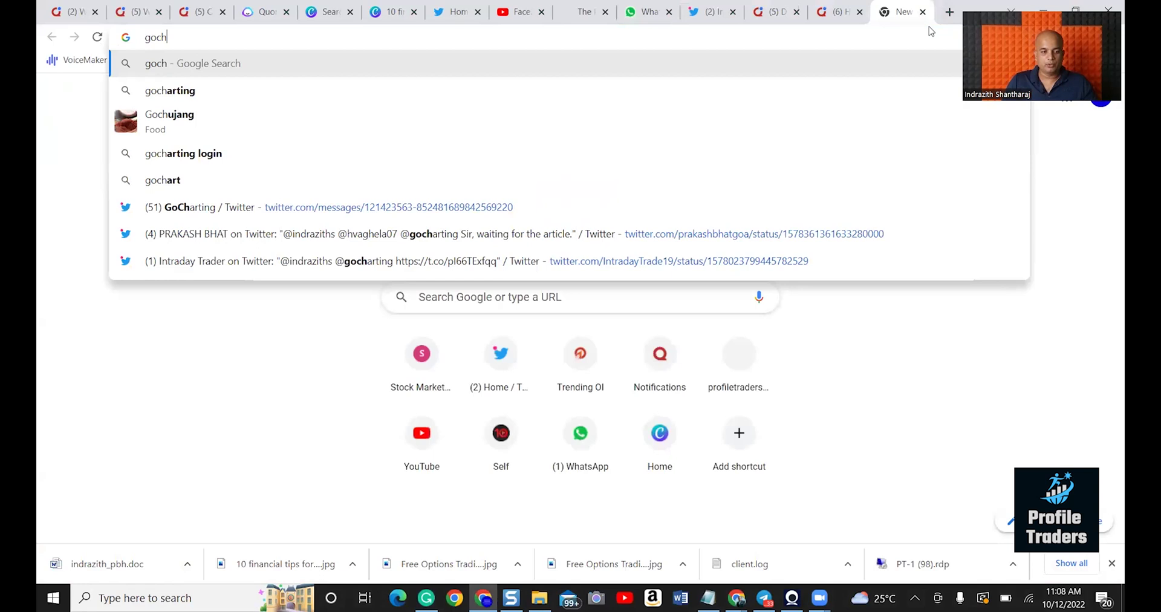
key(Down)
key(Return)
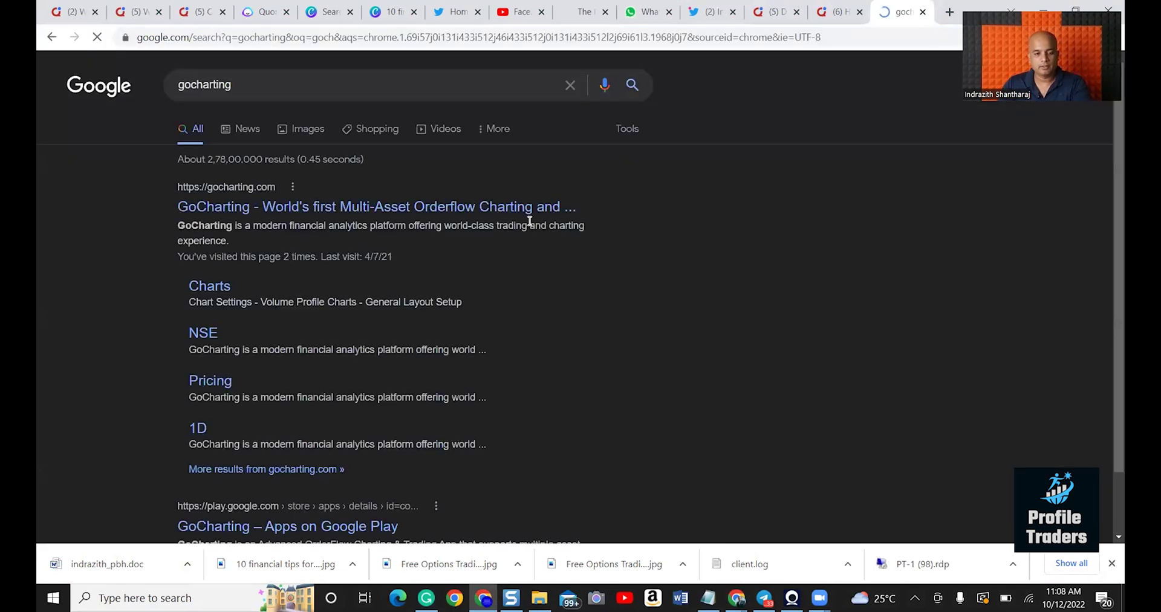
click(379, 211)
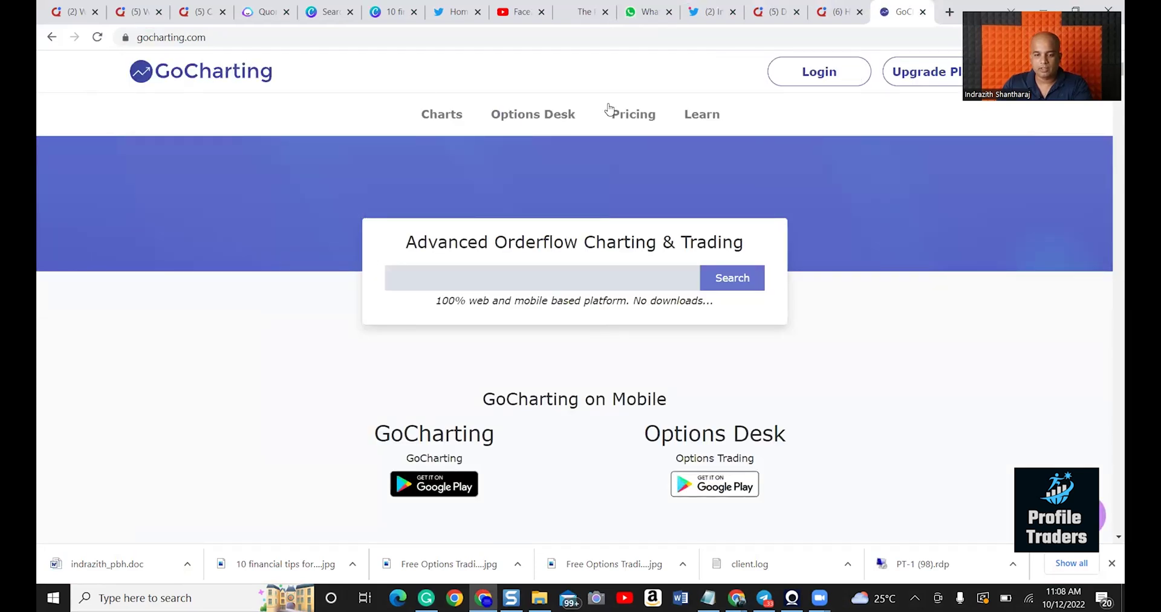
Open the India Options Desk, skip the product tour, and sign in with Google
mouse_move(532, 115)
click(445, 230)
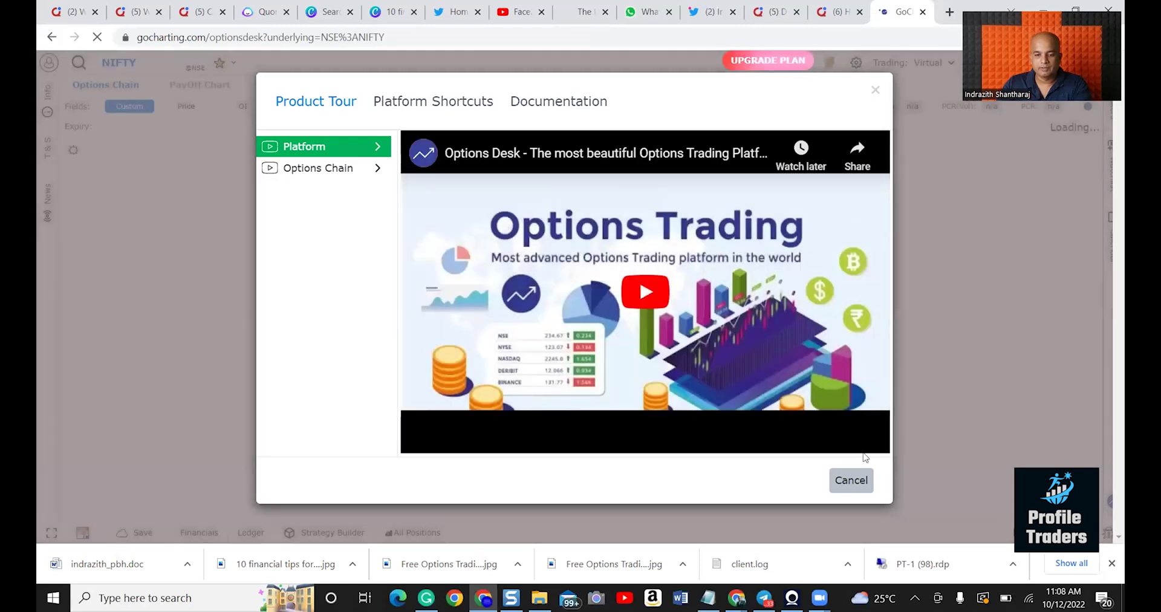
click(94, 131)
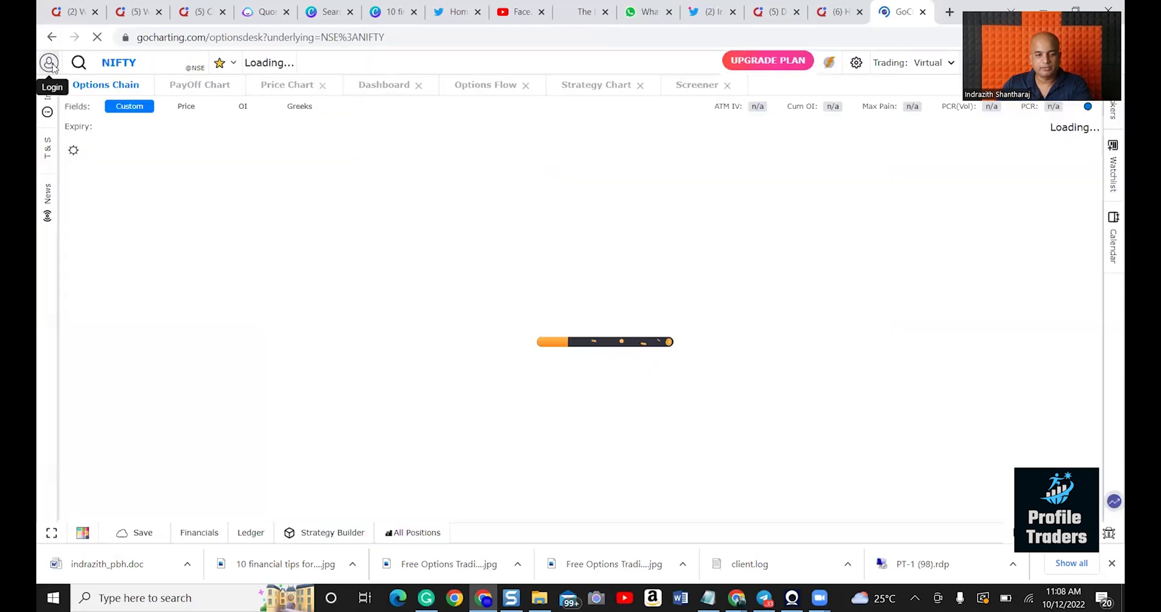
click(50, 64)
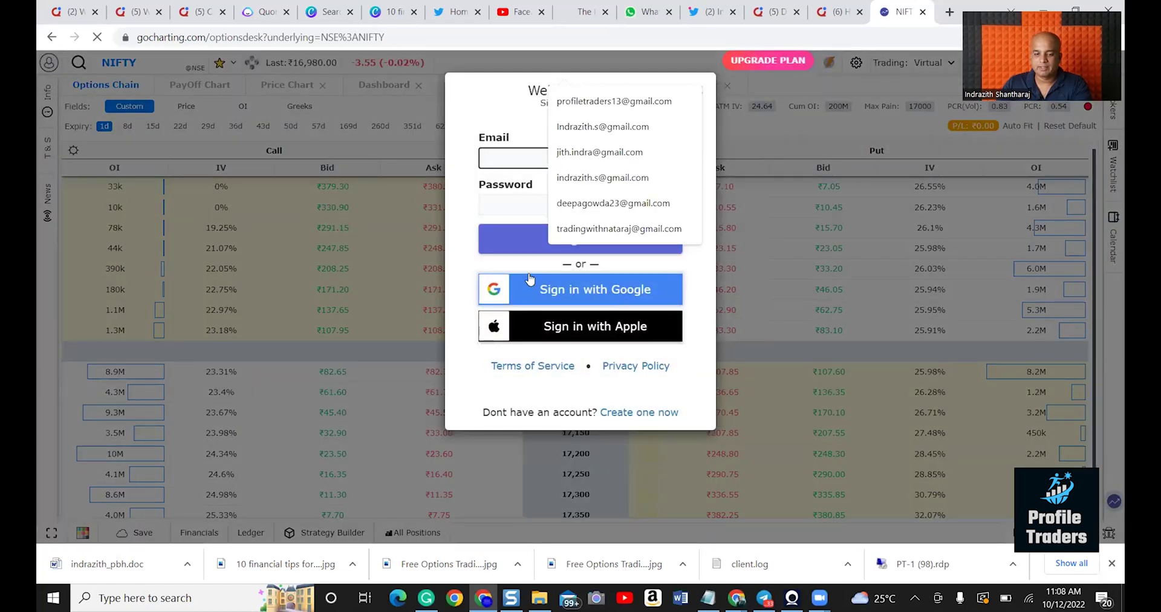
click(594, 294)
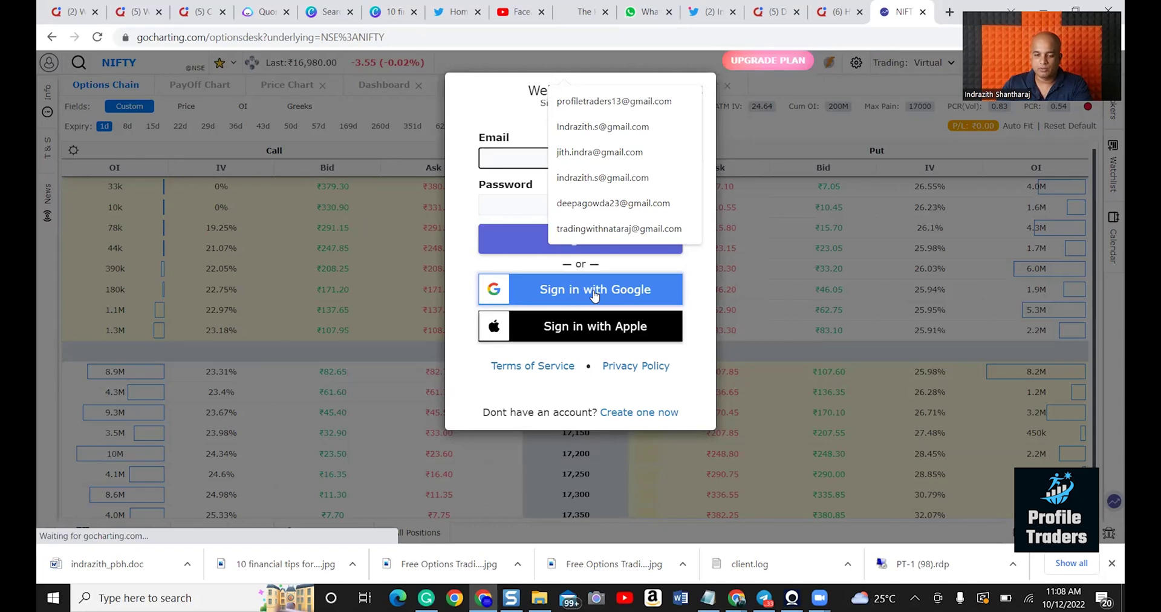
click(594, 294)
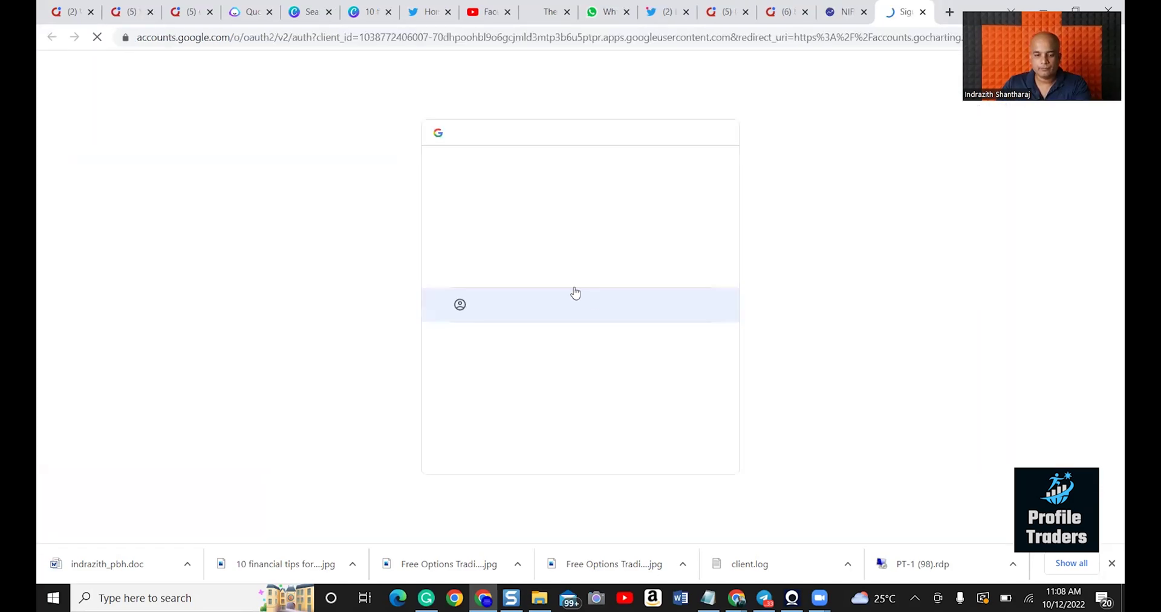
click(554, 273)
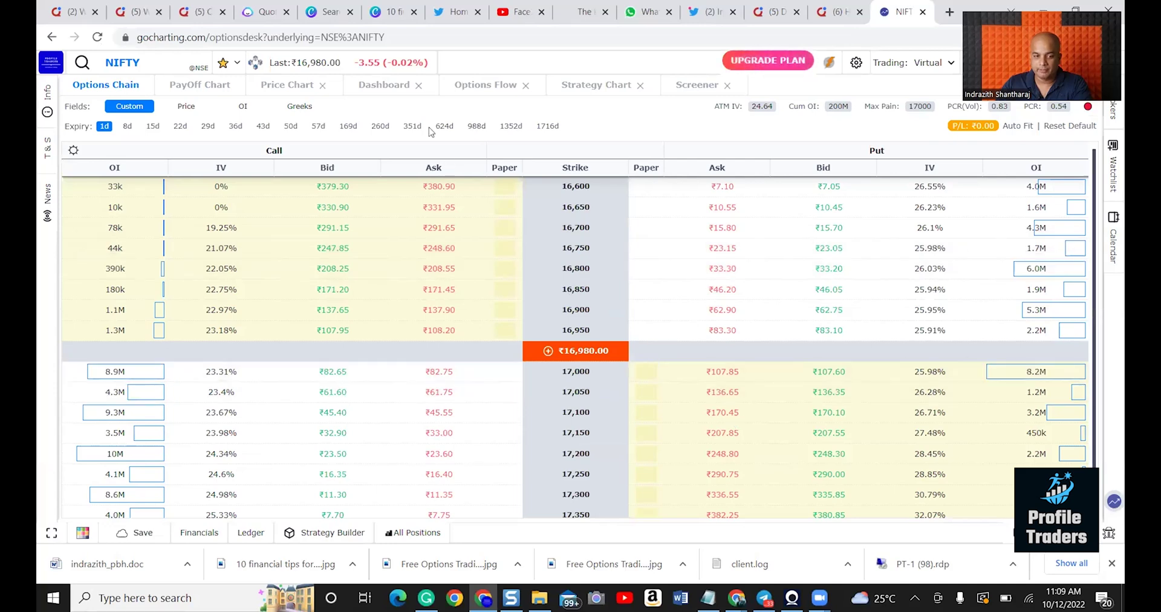
Switch the Dashboard to OI Change and Open Interest charts, removing Volatility Smile
click(391, 91)
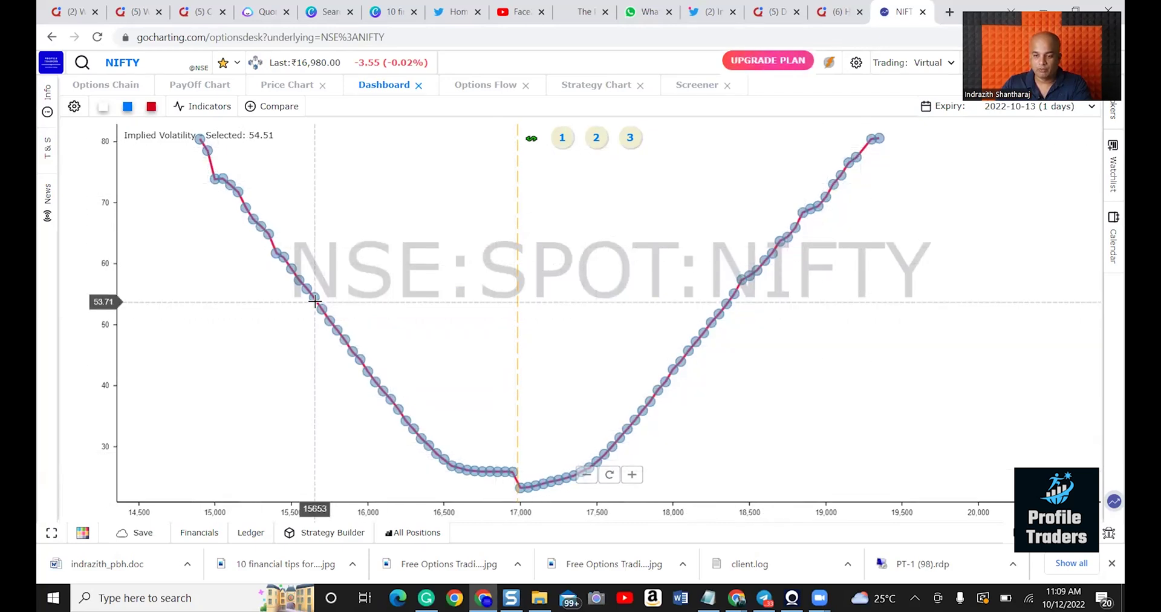
click(208, 108)
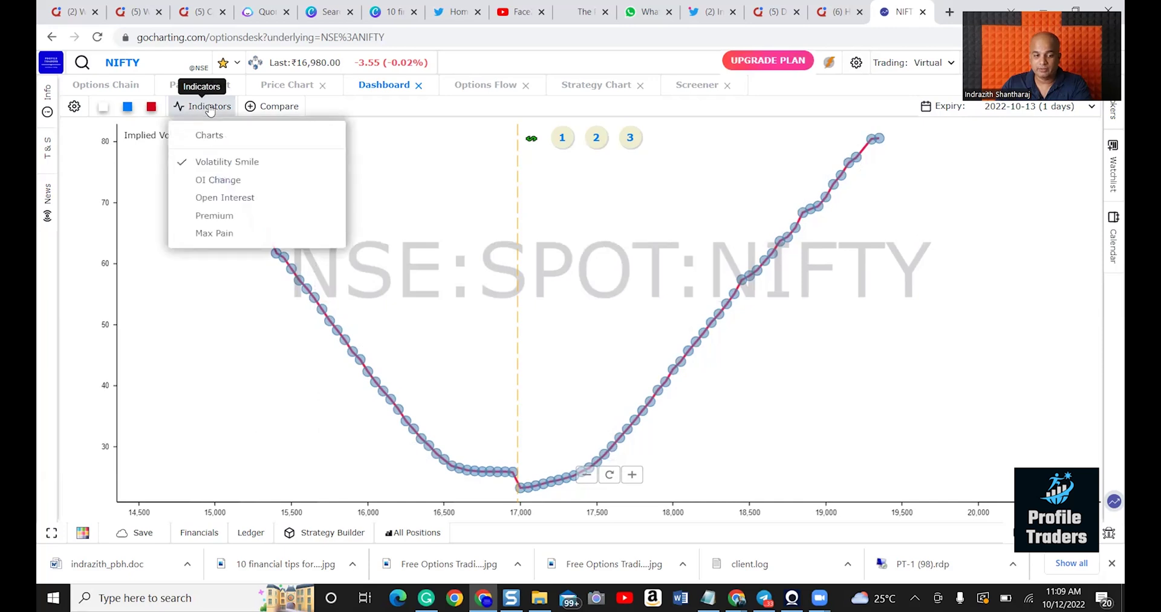
click(203, 181)
click(203, 201)
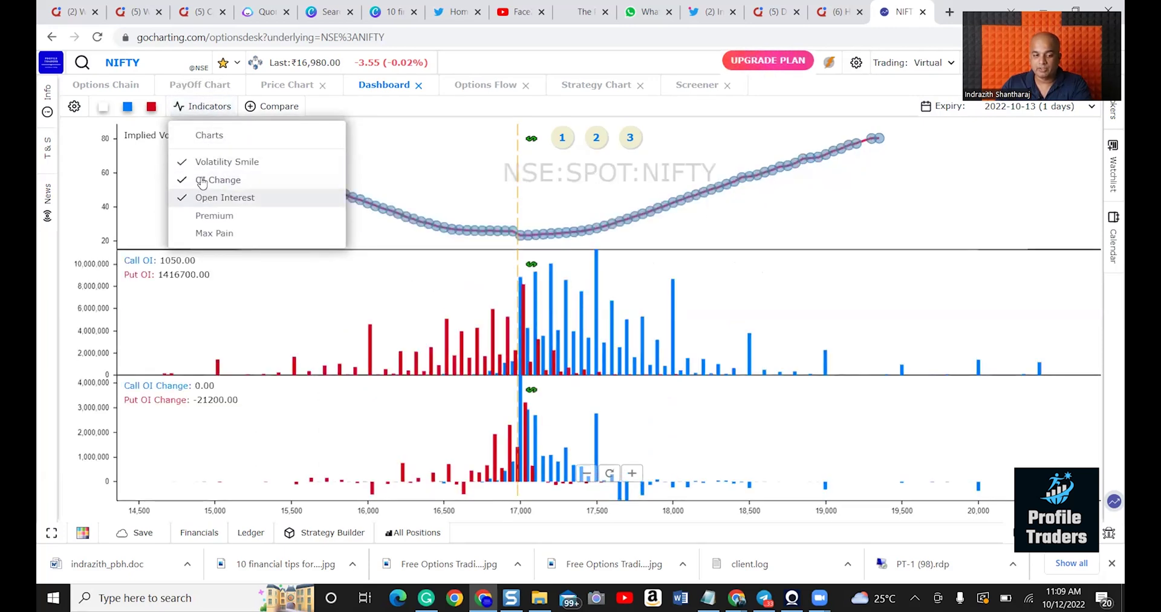
click(208, 163)
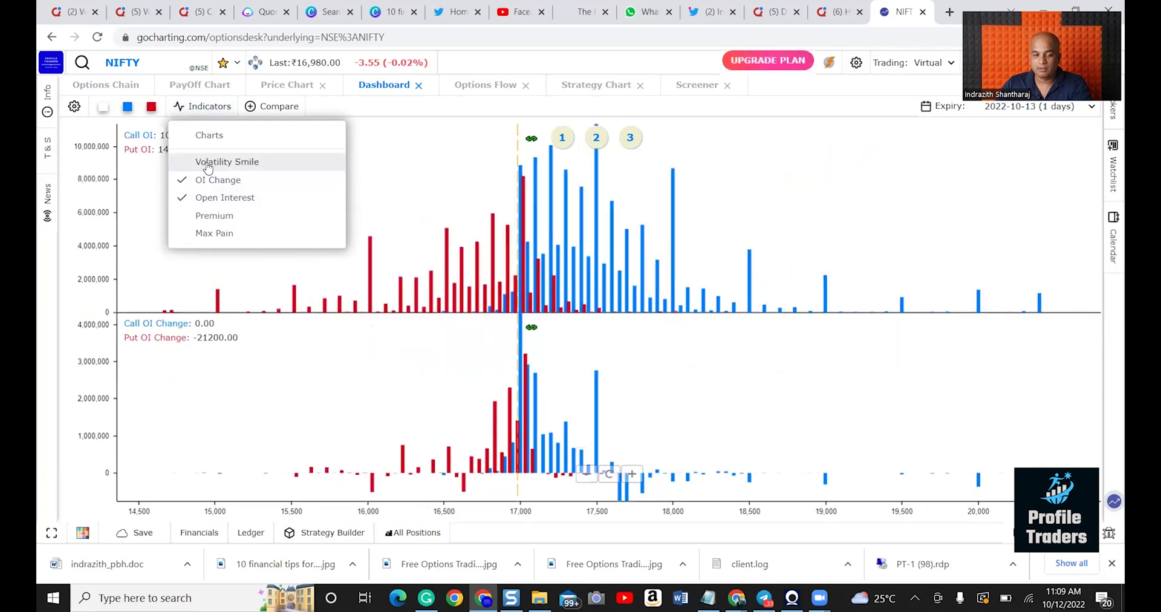
click(780, 184)
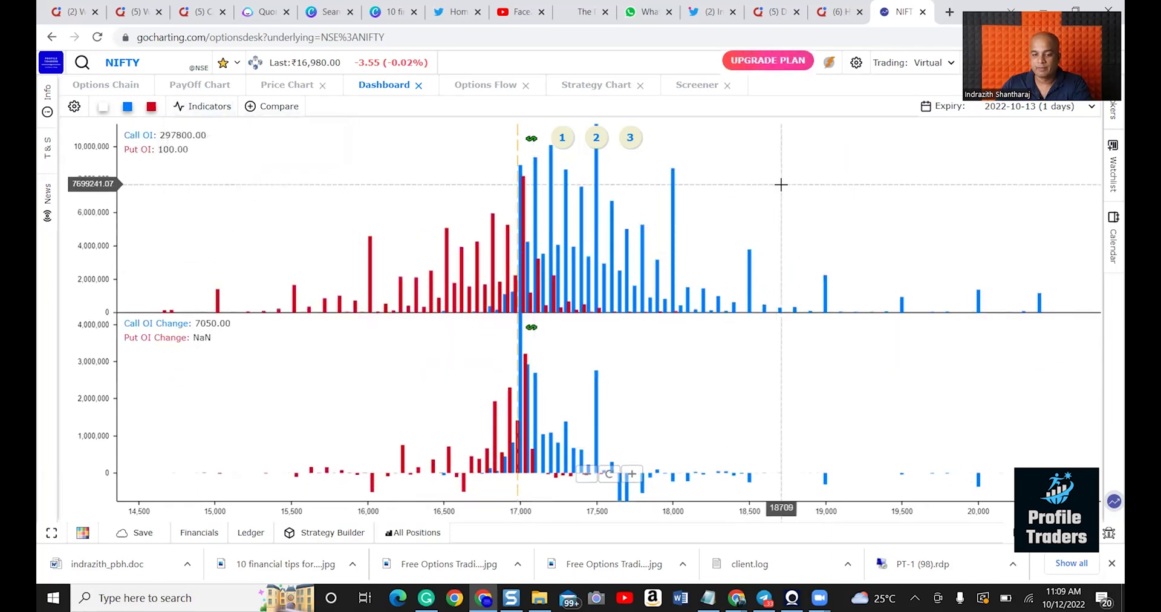
Zoom the OI charts onto strikes near spot and hide the downloads bar
scroll(780, 185, up, 2)
scroll(780, 185, up, 1)
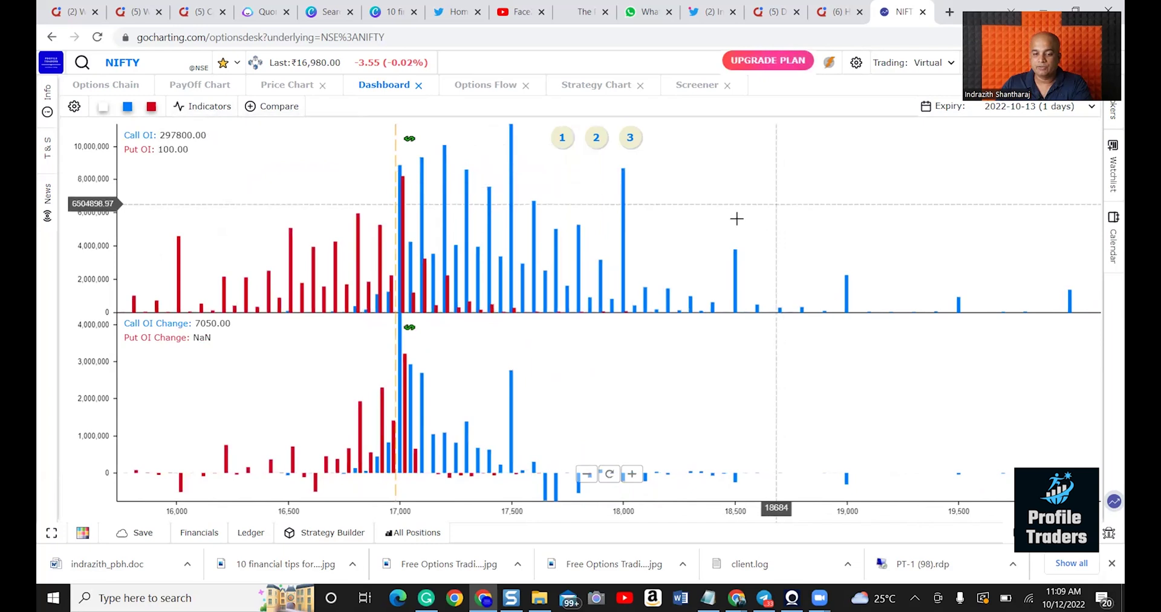
mouse_move(752, 217)
mouse_down()
mouse_move(830, 217)
mouse_move(837, 184)
mouse_up()
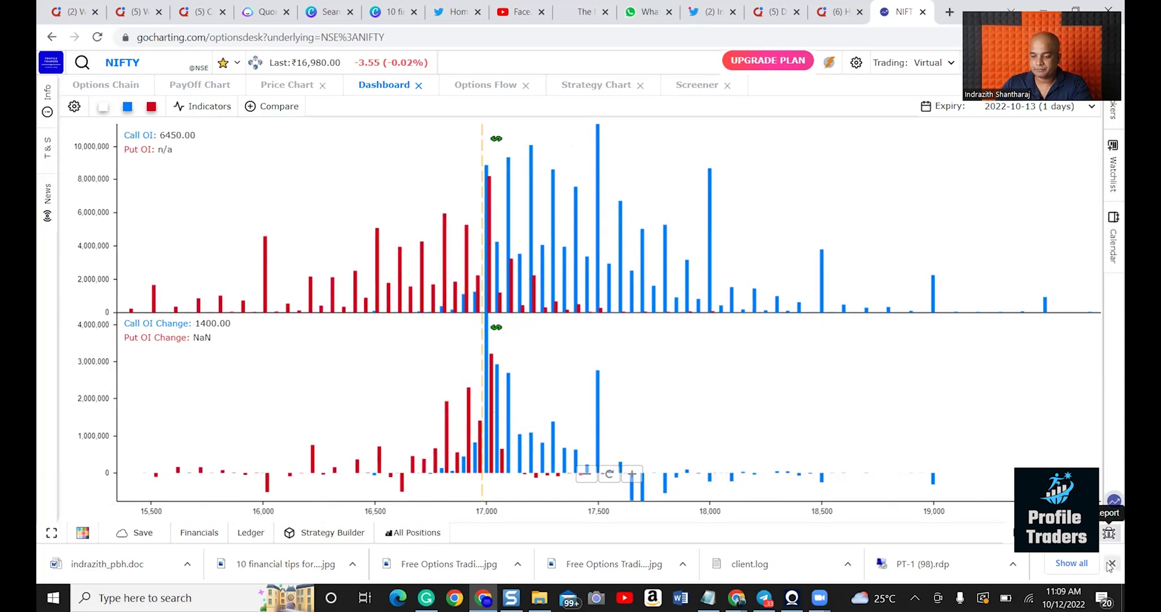
click(1111, 563)
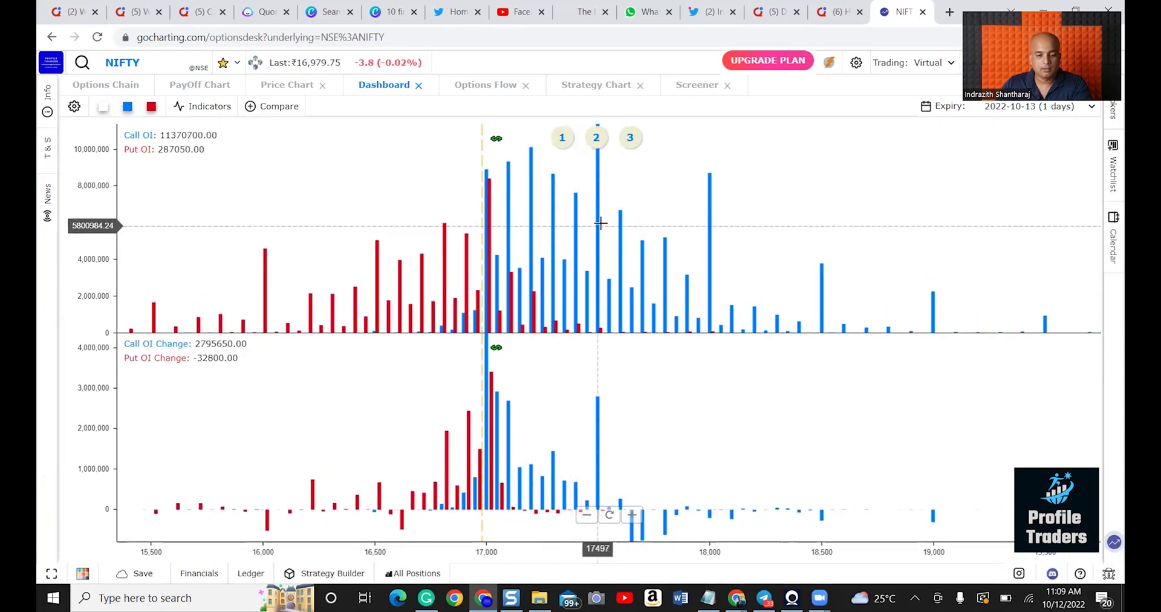
scroll(574, 200, up, 1)
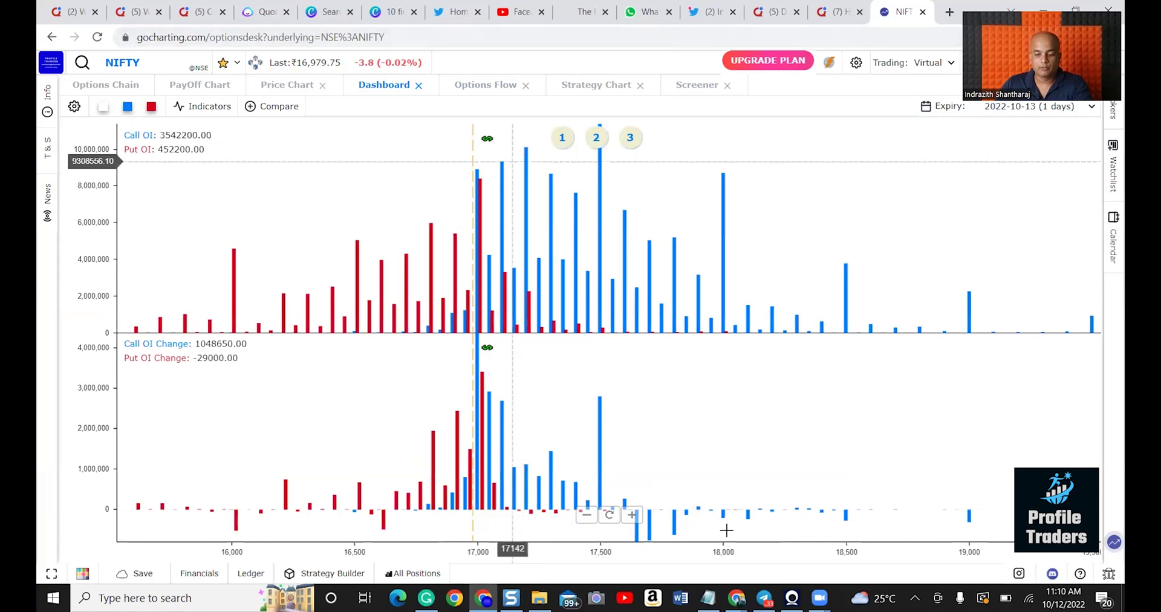
mouse_move(735, 598)
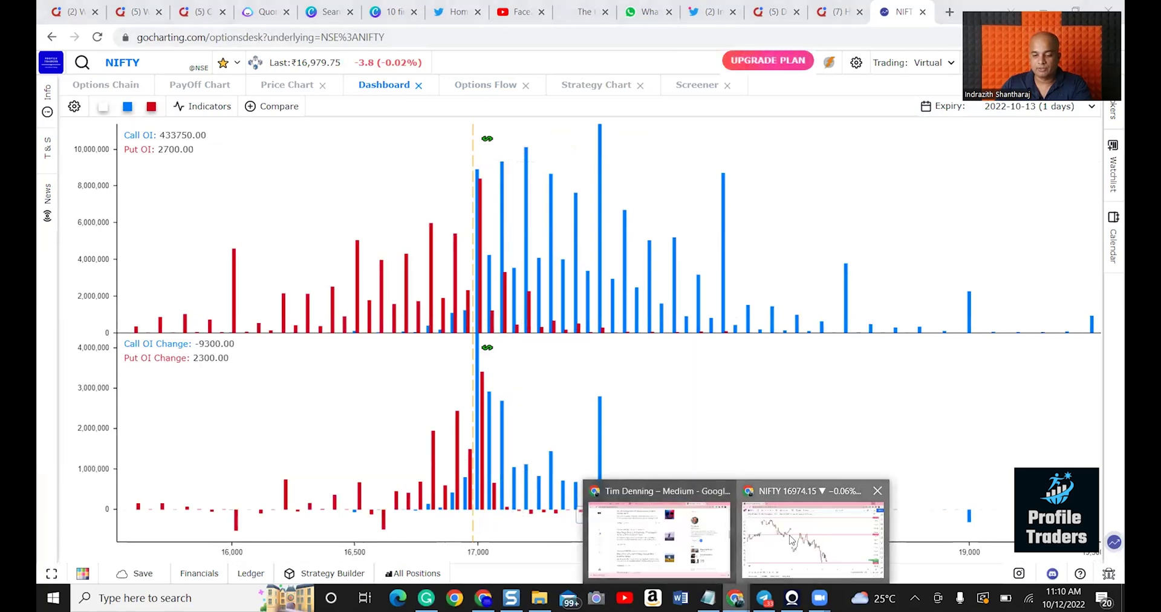
Glance at the TradingView NIFTY chart, then return to the GoCharting dashboard
click(786, 535)
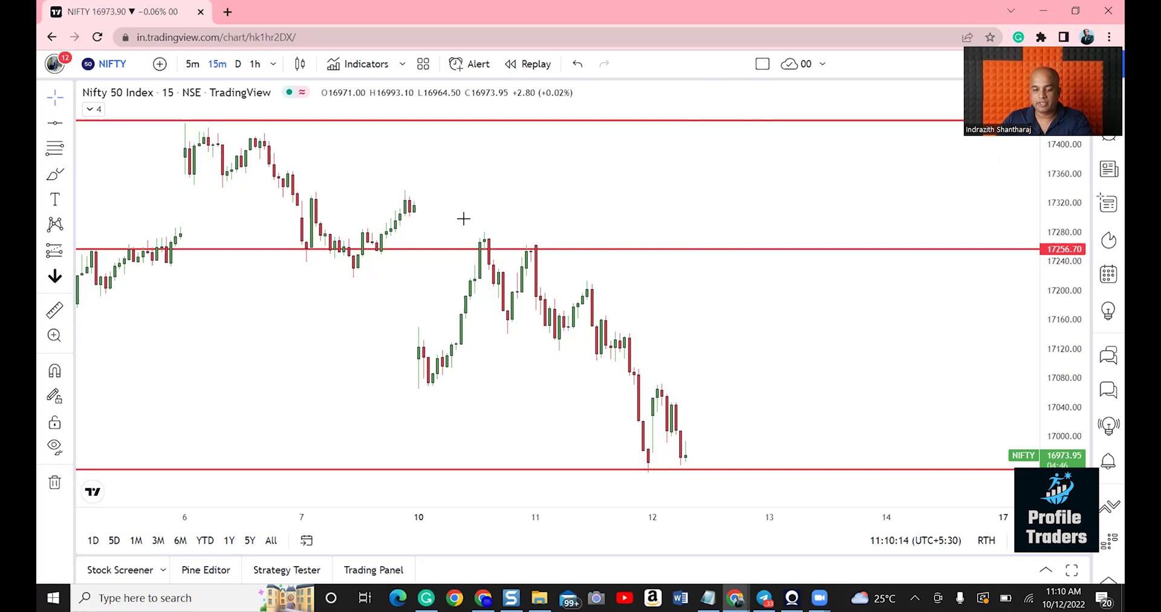
key(alt+Tab)
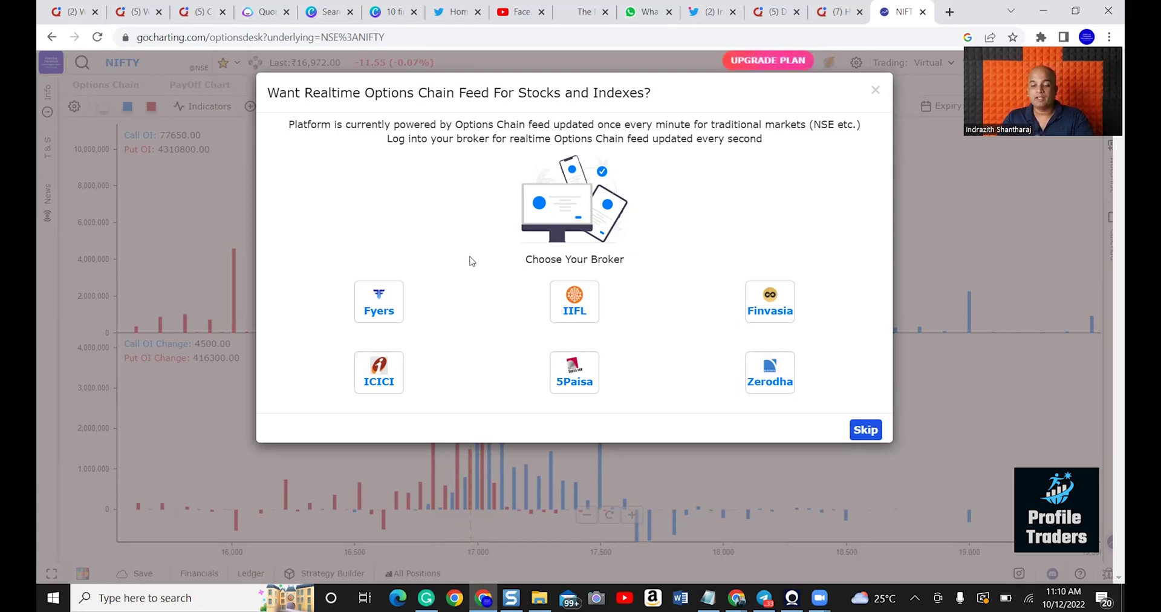
Skip the realtime prompt and log in to Fyers from Brokers, confirming the one-time password
click(378, 298)
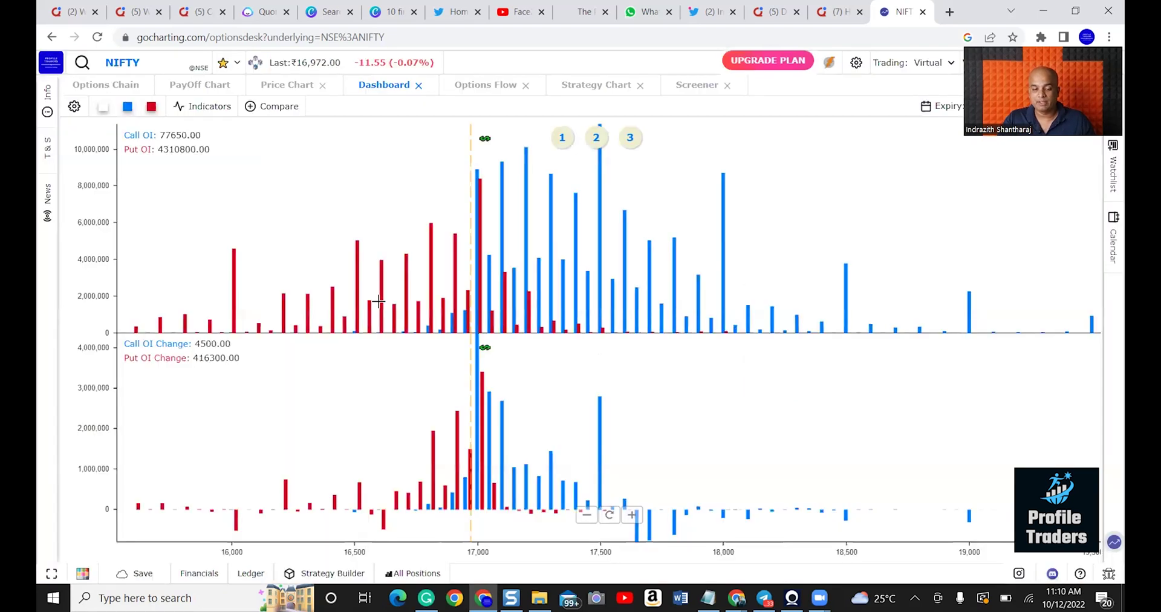
click(1102, 180)
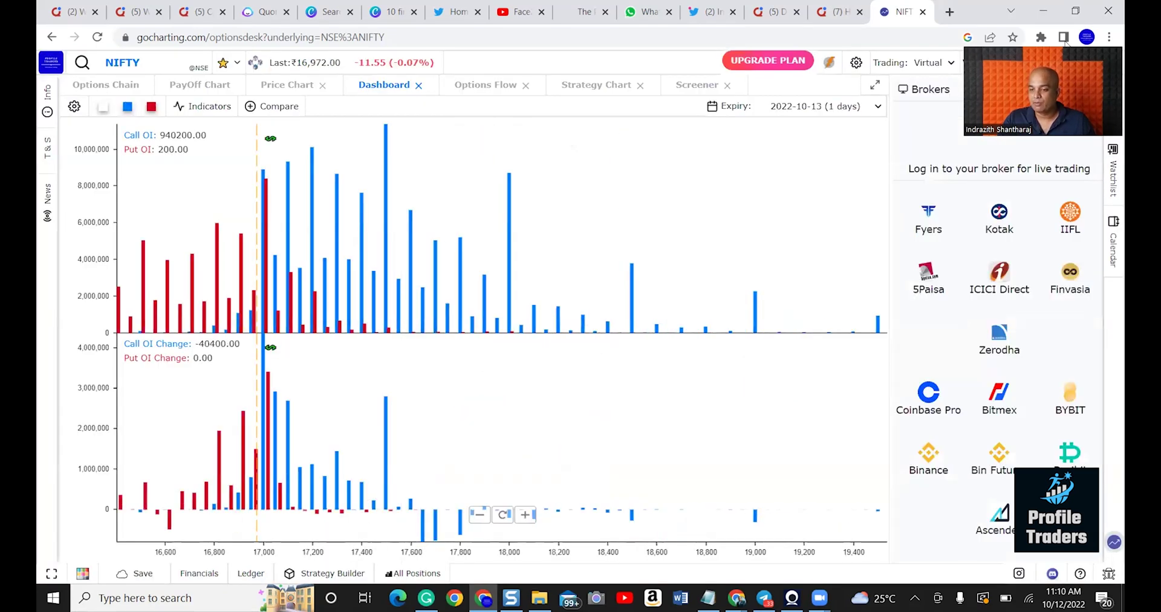
click(929, 219)
click(1033, 229)
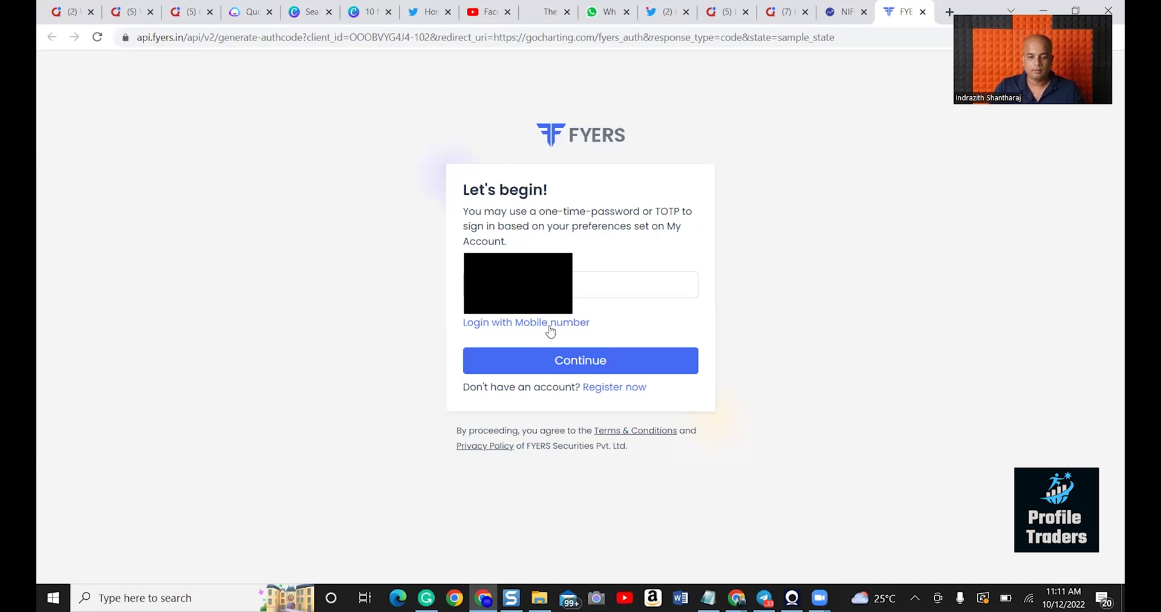
click(562, 363)
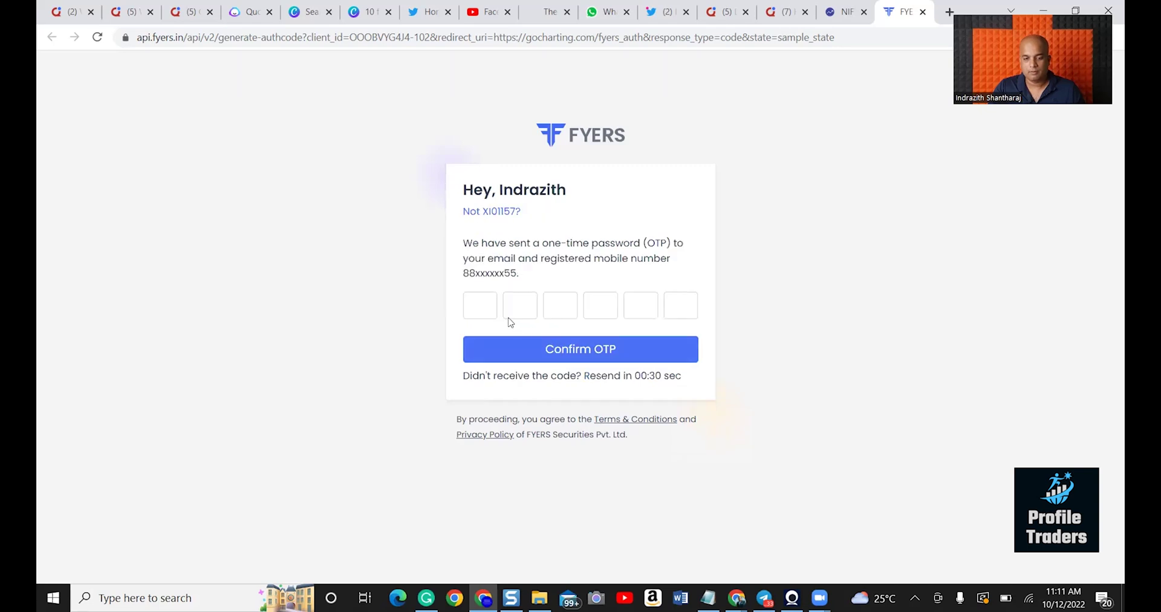
click(490, 302)
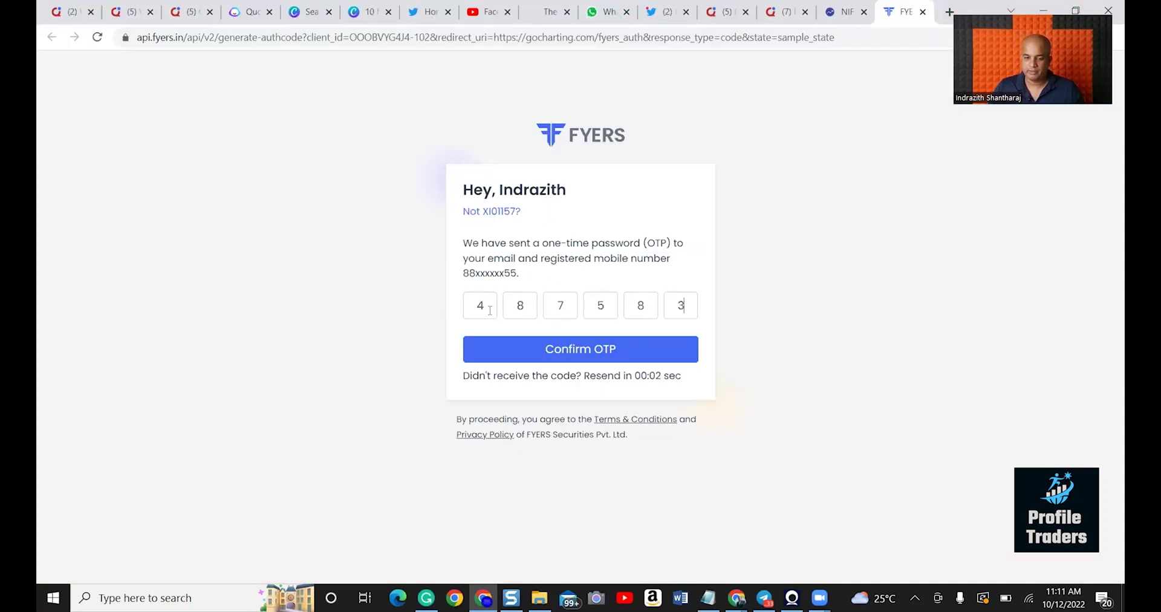
click(541, 341)
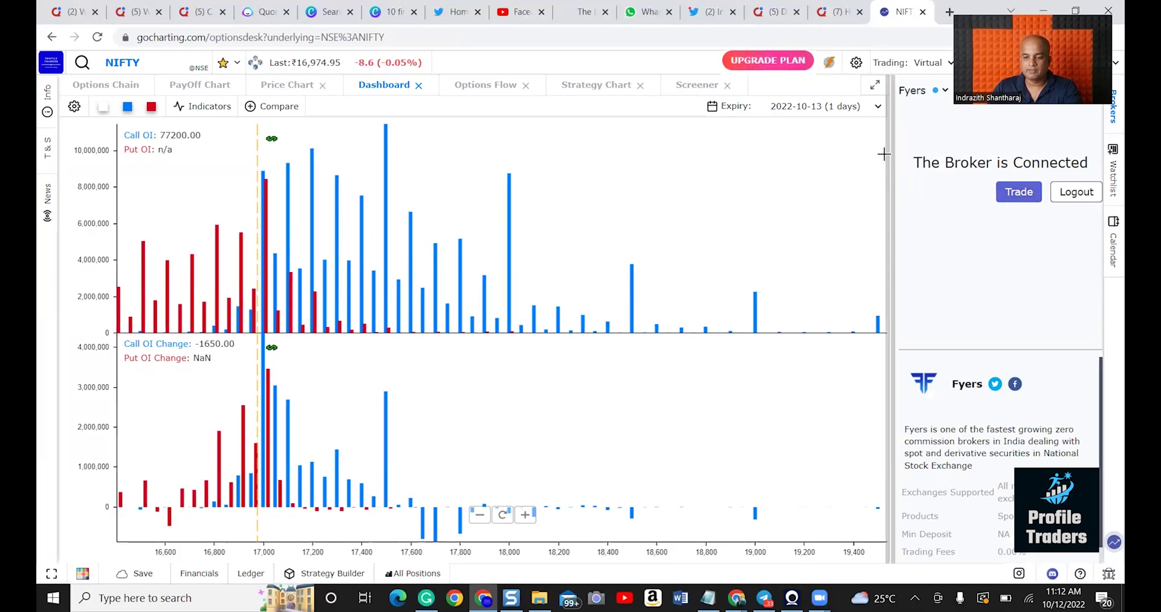
Widen the OI charts panel, then view the options chain table and NIFTY price chart
drag(898, 197, 1064, 199)
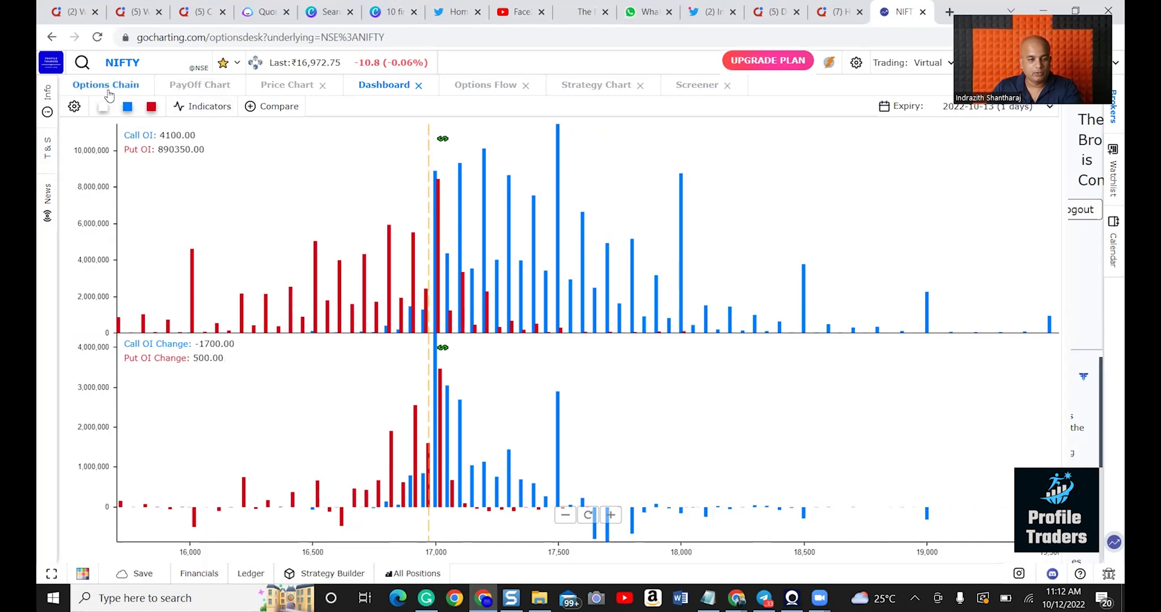
click(111, 93)
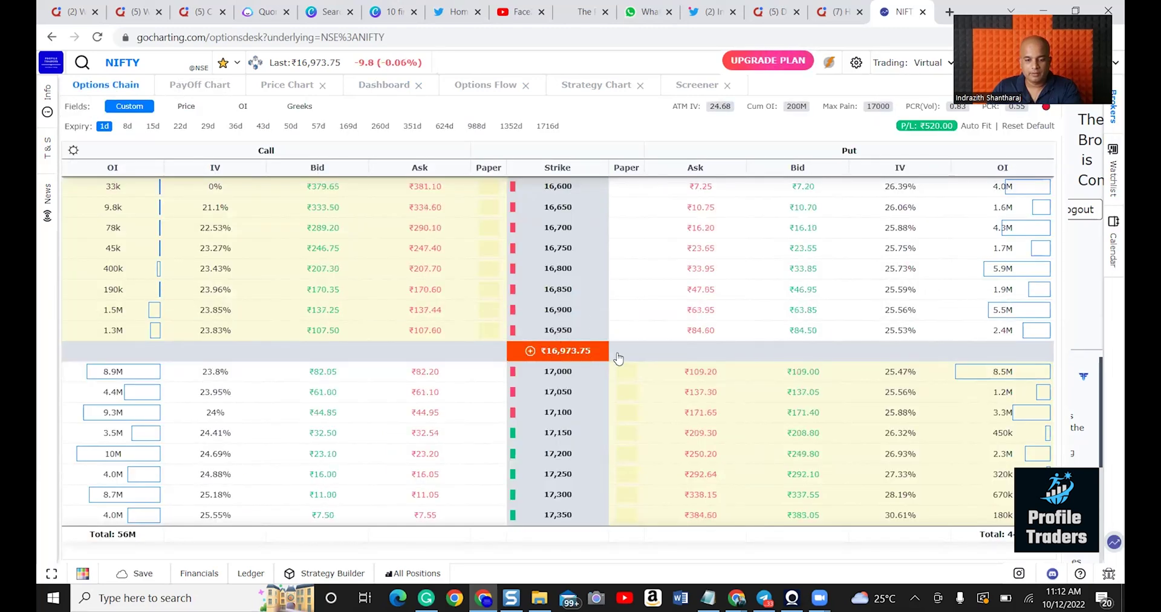
mouse_move(589, 289)
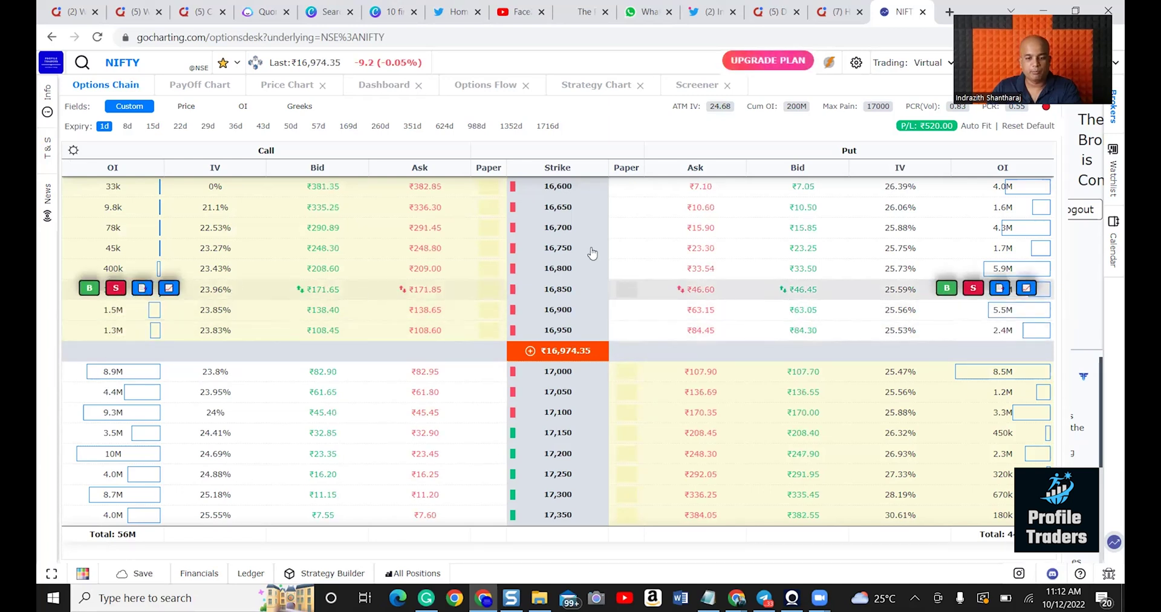
click(331, 86)
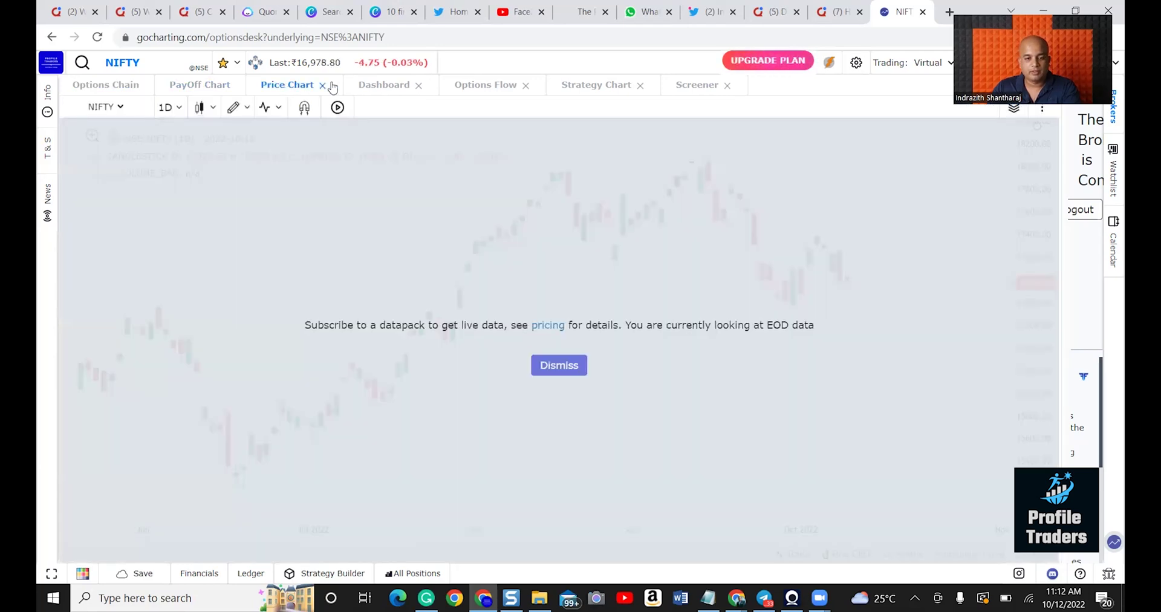
Check the Dashboard chart list and the Options Flow, Strategy Chart and Screener panels
click(383, 86)
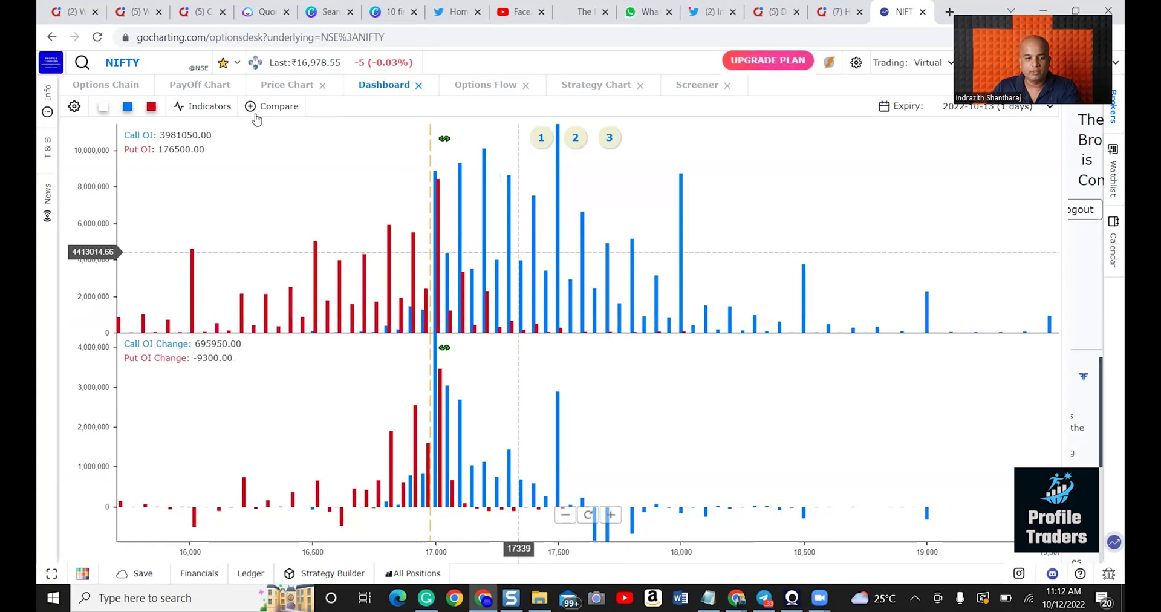
click(207, 108)
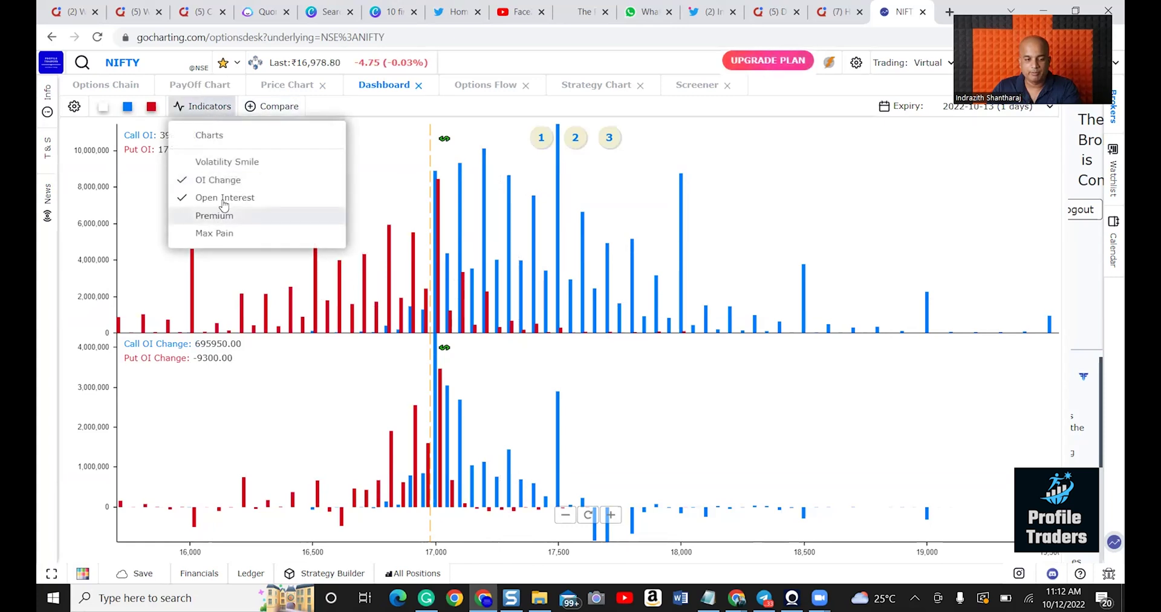
click(474, 91)
click(596, 92)
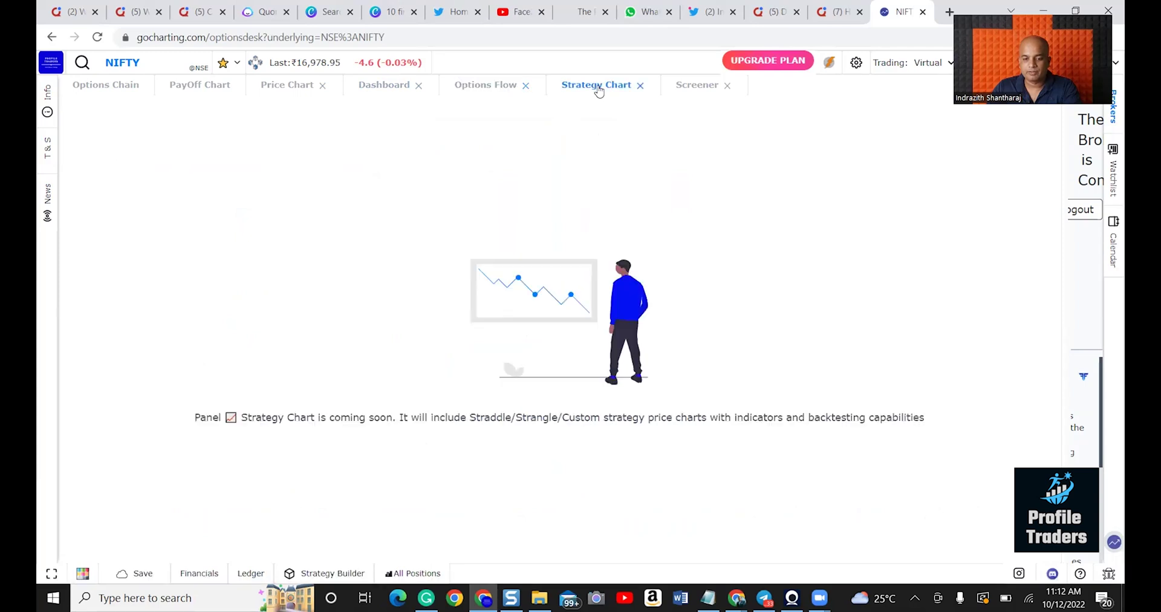
click(697, 91)
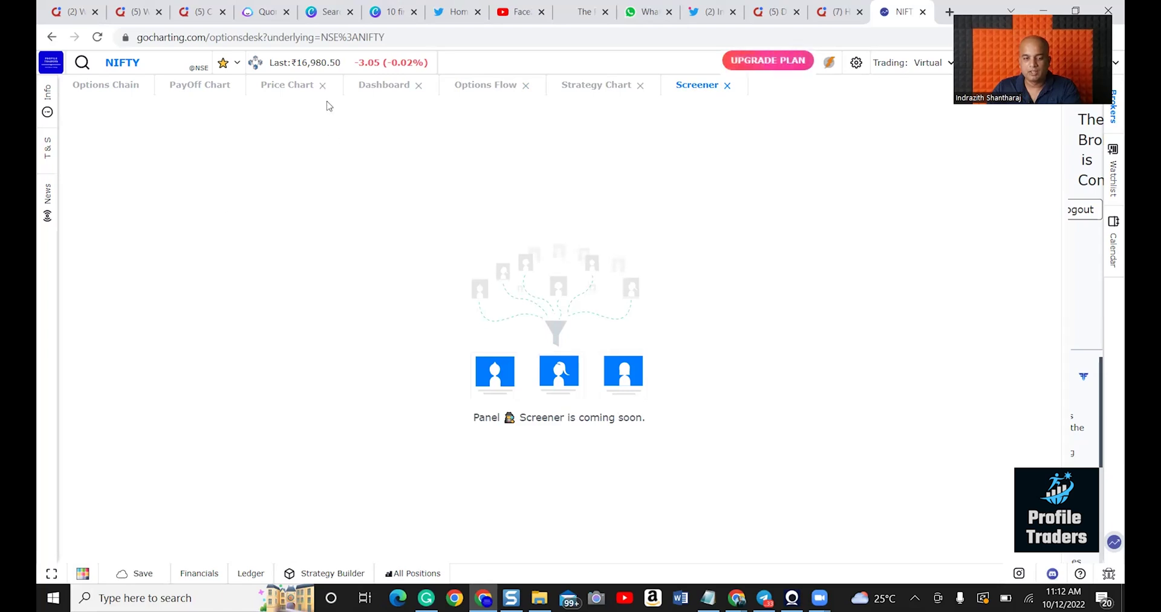
Return to the OI dashboard and pan the charts across lower and higher strikes
click(385, 85)
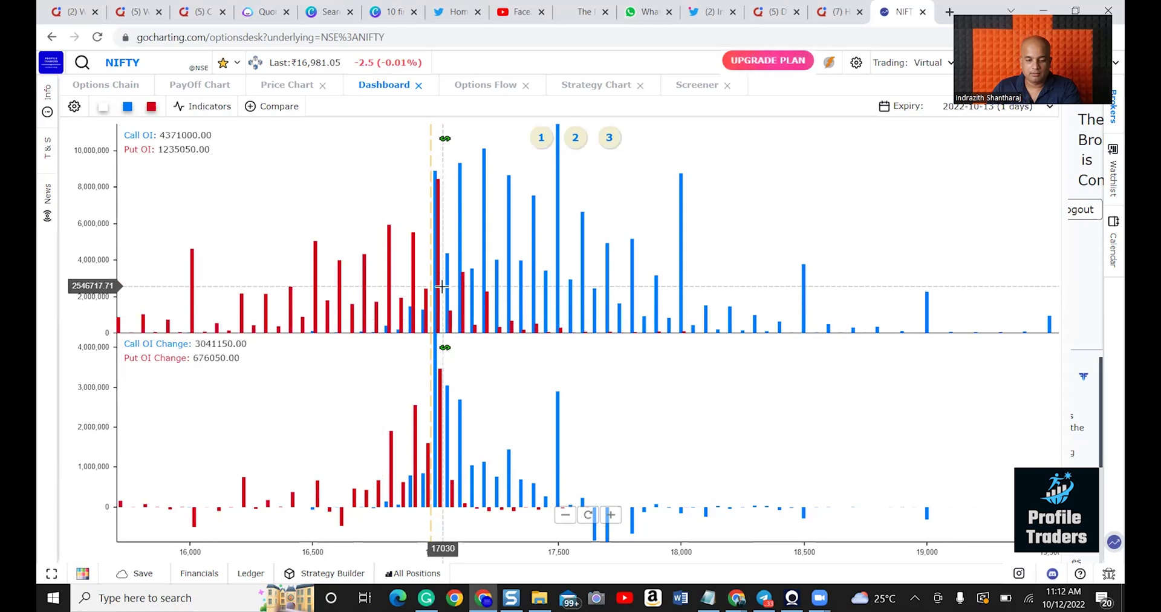
mouse_move(771, 185)
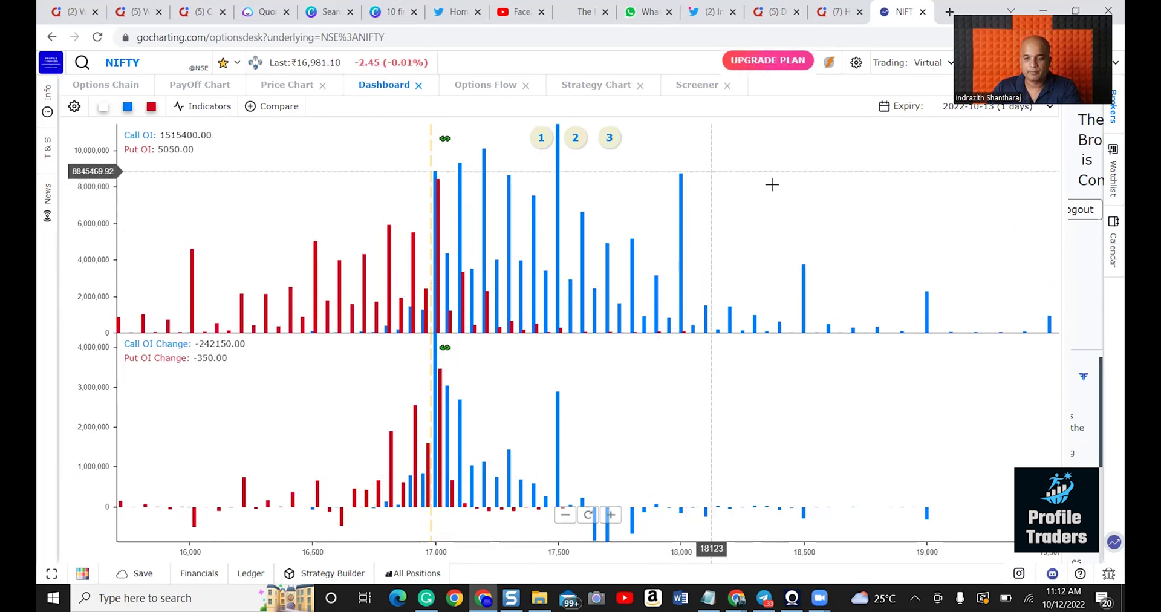
scroll(565, 272, up, 2)
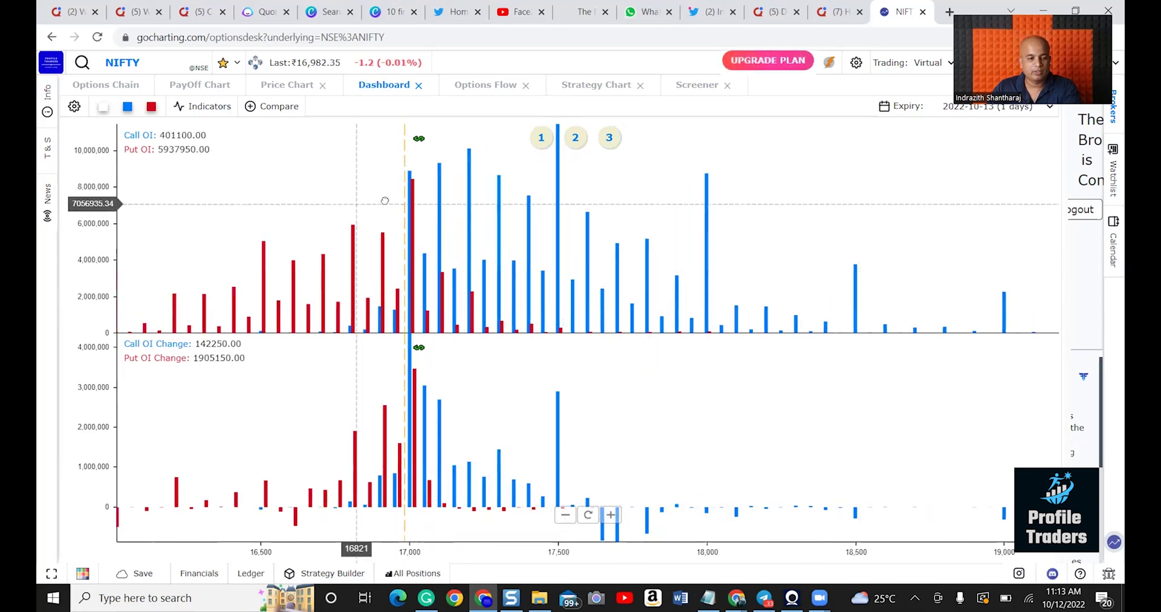
drag(384, 197, 571, 199)
scroll(568, 200, up, 1)
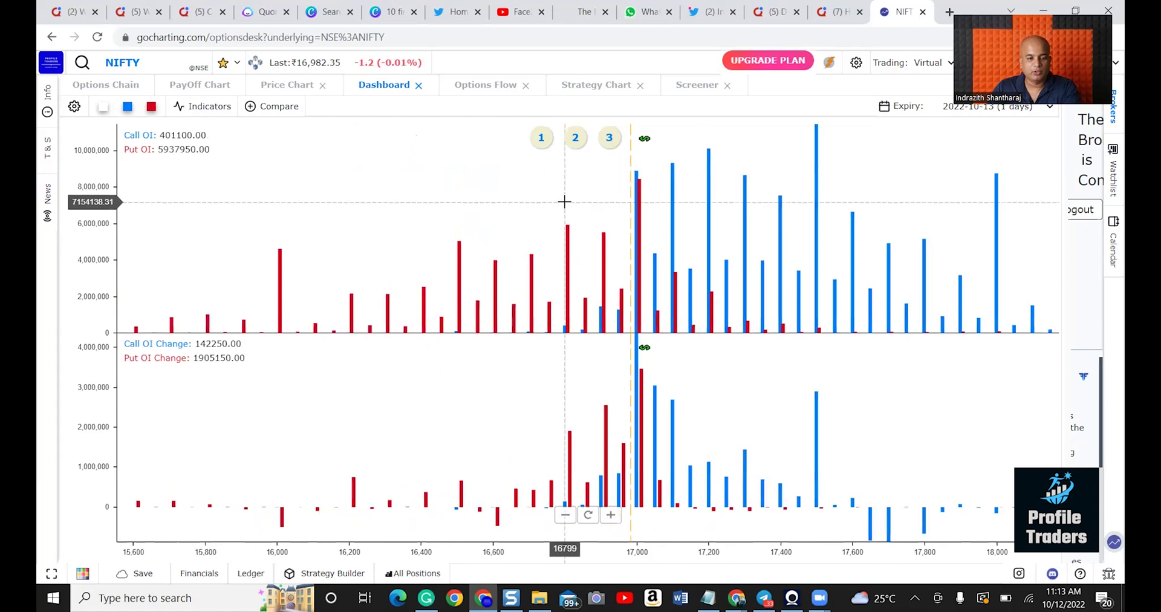
drag(485, 215, 407, 212)
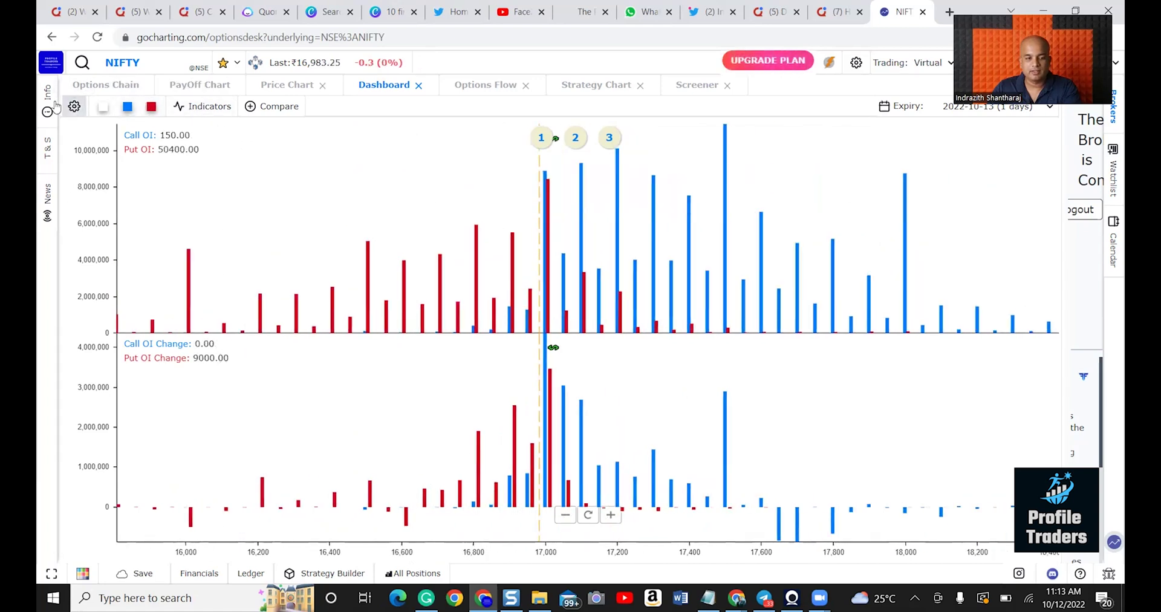